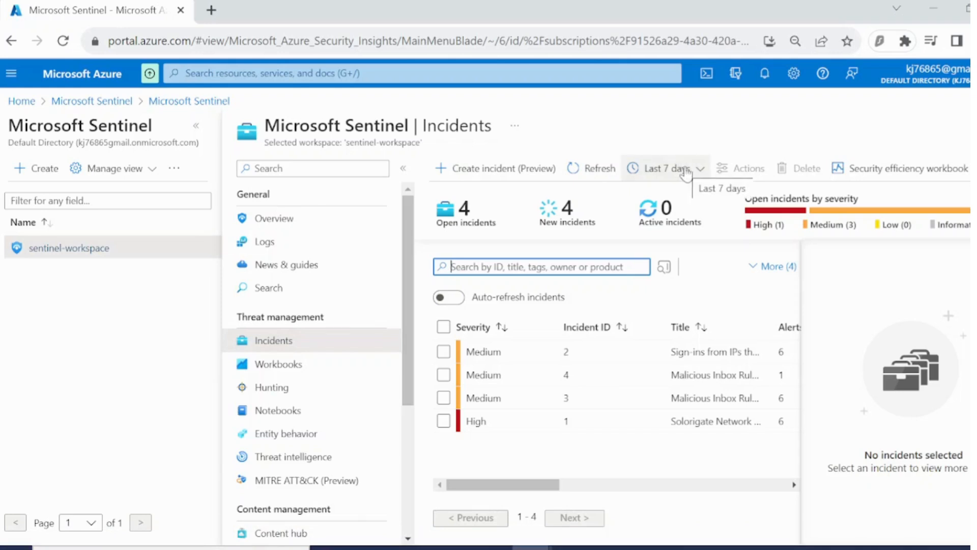
Show incidents from the last 24 hours and expand the severity, status, product and owner filters.
{"action": "left_click", "coordinate": [686, 173]}
{"action": "left_click", "coordinate": [673, 189]}
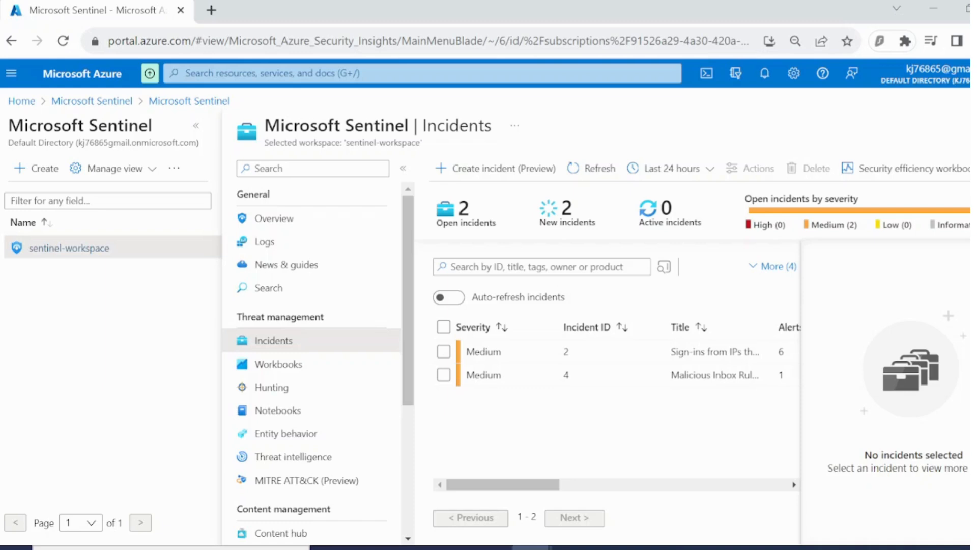
{"action": "left_click", "coordinate": [801, 289]}
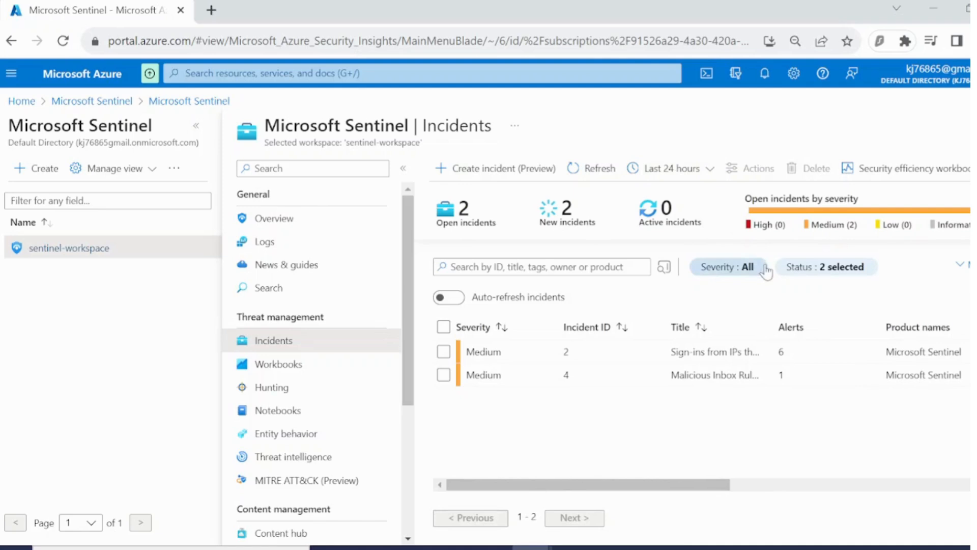
{"action": "left_click", "coordinate": [733, 278]}
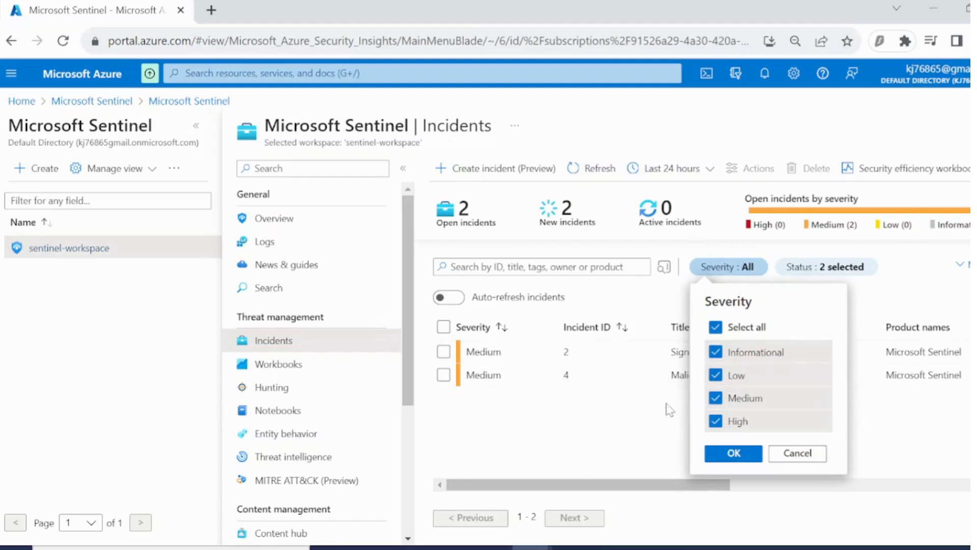
{"action": "left_click", "coordinate": [668, 429]}
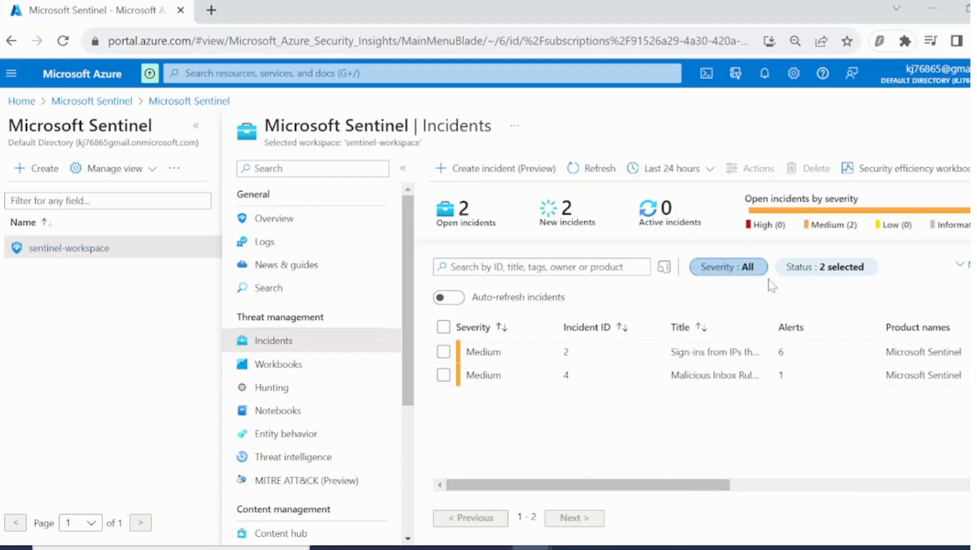
{"action": "left_click", "coordinate": [804, 265]}
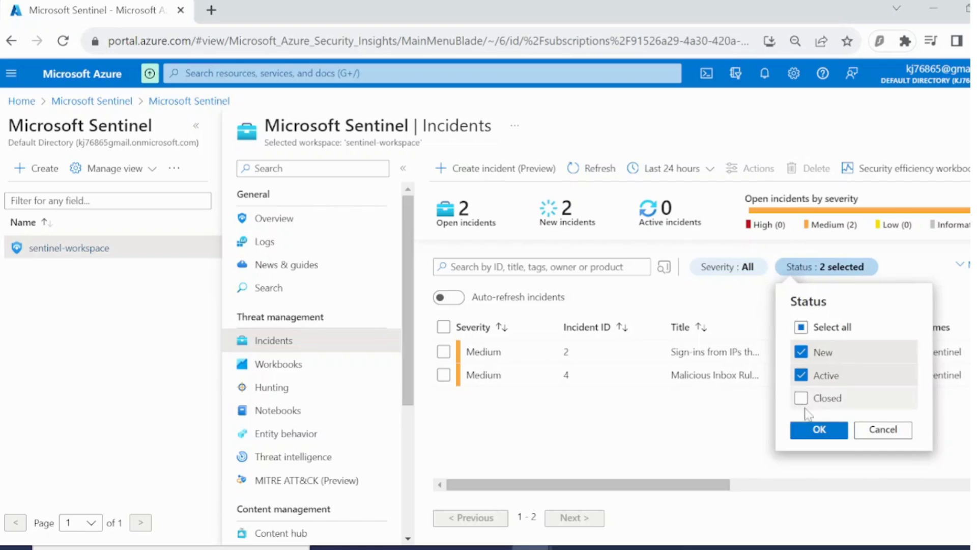
{"action": "left_click", "coordinate": [743, 416]}
{"action": "left_click", "coordinate": [961, 265]}
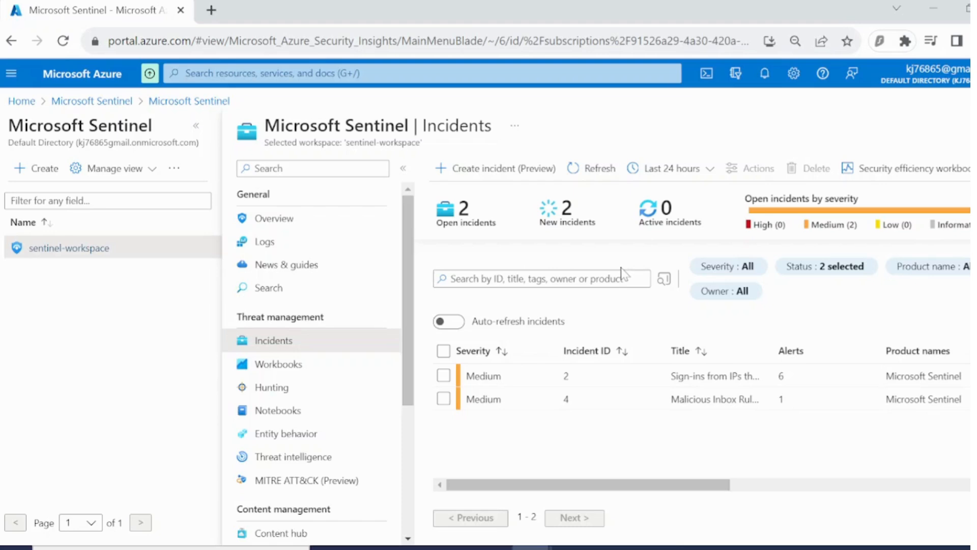
Select incident 2 and assign it to yourself as owner.
{"action": "left_click", "coordinate": [575, 376]}
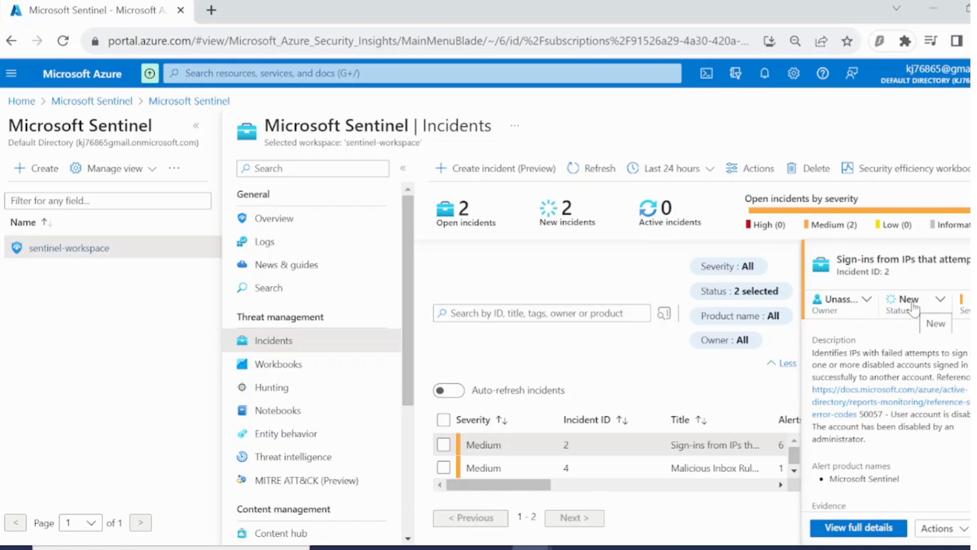
{"action": "left_click", "coordinate": [974, 258]}
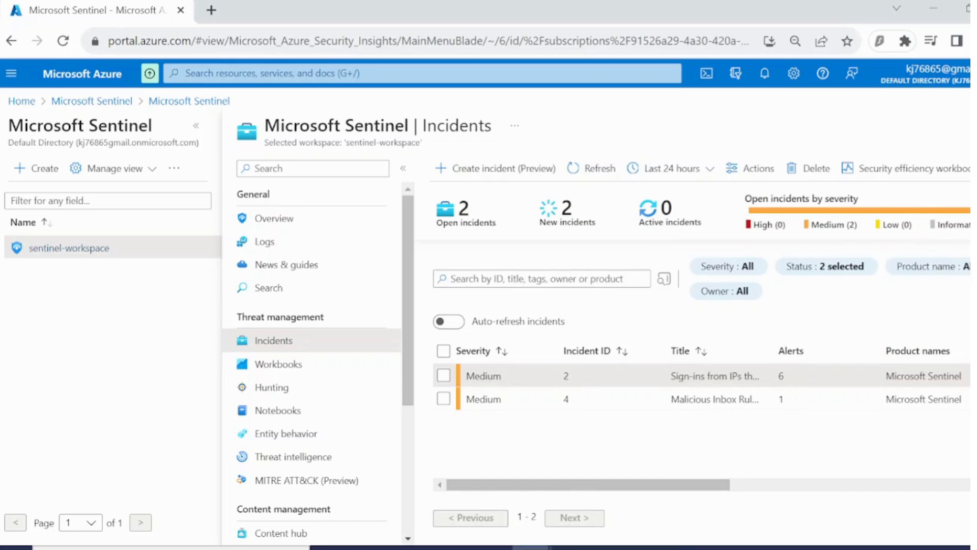
{"action": "left_click", "coordinate": [973, 259]}
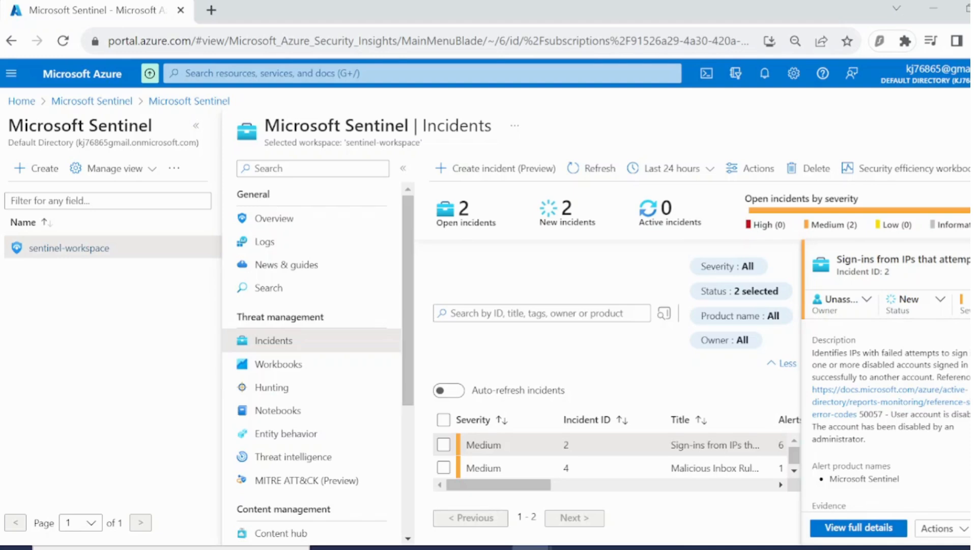
{"action": "left_click", "coordinate": [866, 305]}
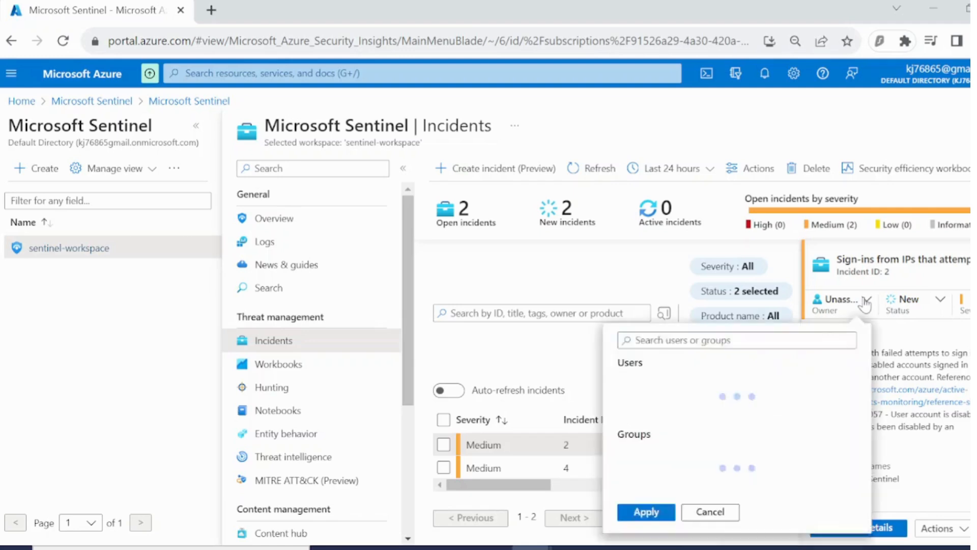
{"action": "left_click", "coordinate": [735, 218]}
{"action": "scroll", "coordinate": [737, 215], "scroll_direction": "down", "scroll_amount": 1}
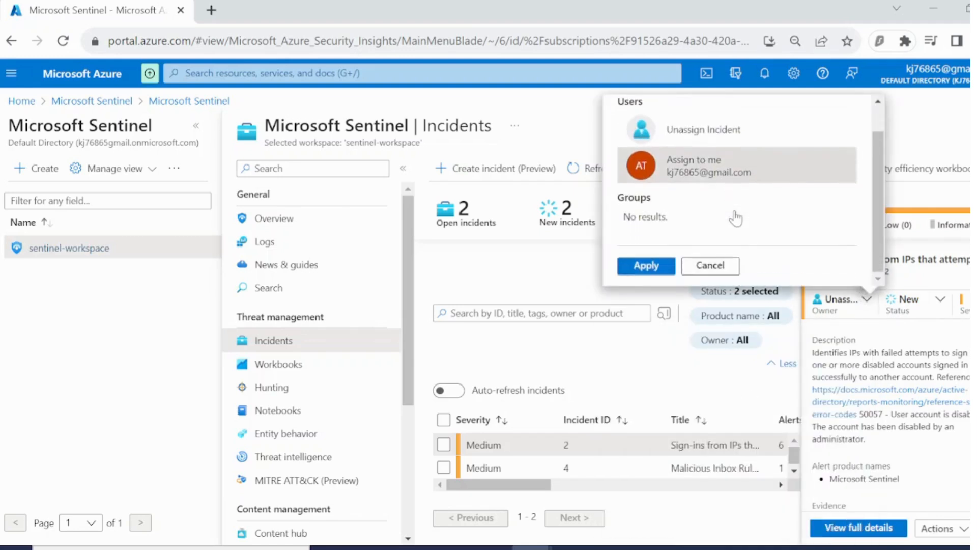
{"action": "left_click", "coordinate": [642, 266]}
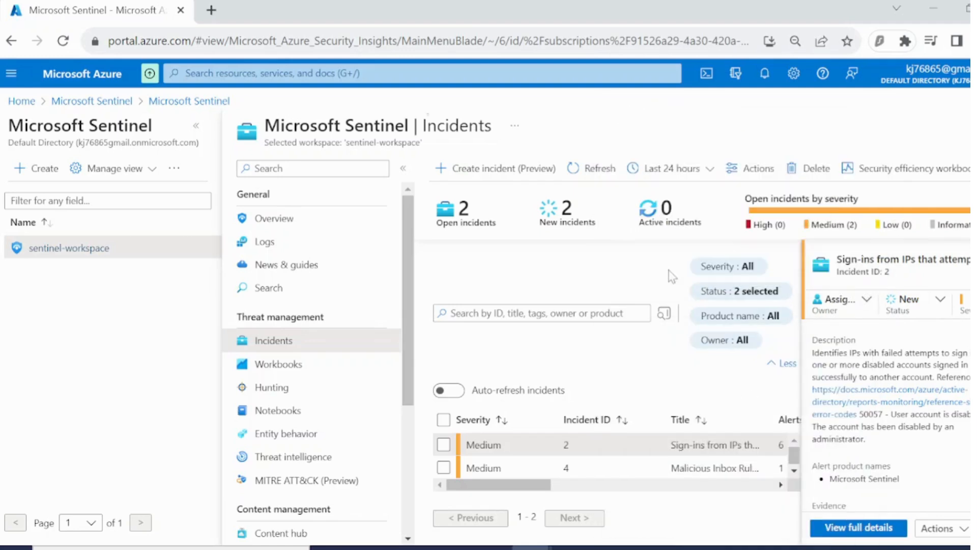
Set incident 2's status to Active.
{"action": "left_click", "coordinate": [930, 308]}
{"action": "left_click", "coordinate": [782, 367]}
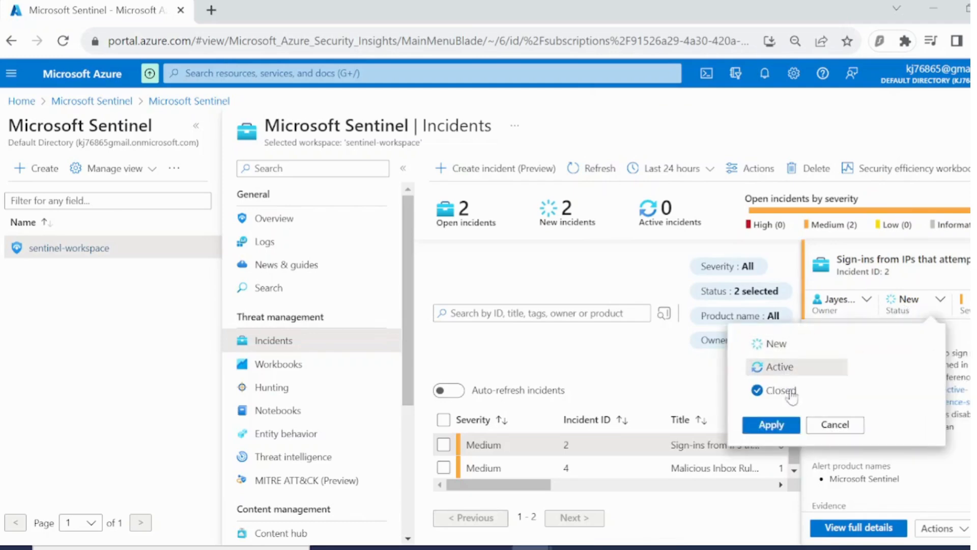
{"action": "left_click", "coordinate": [771, 424]}
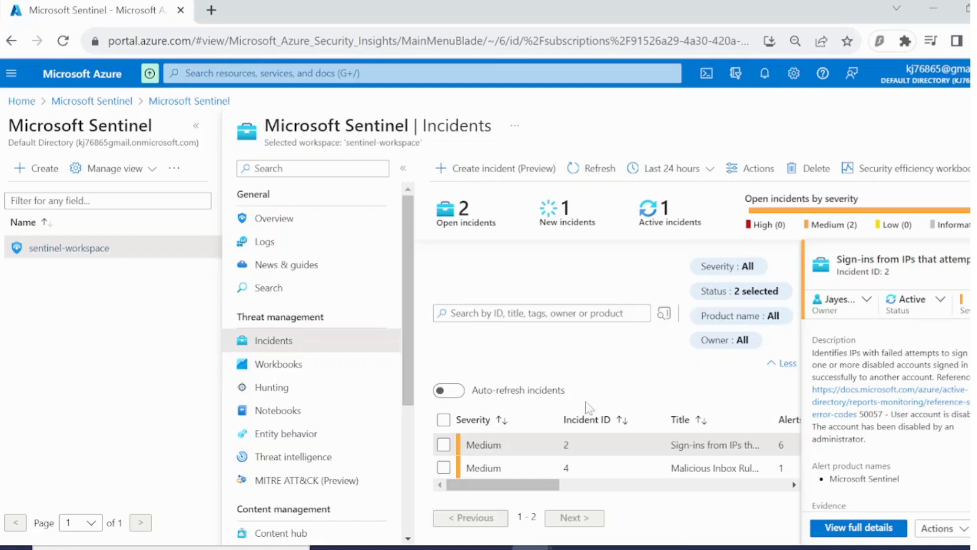
Open the Security Operations Efficiency workbook, review its incident charts, and return to the incidents list.
{"action": "scroll", "coordinate": [900, 401], "scroll_direction": "down", "scroll_amount": 5}
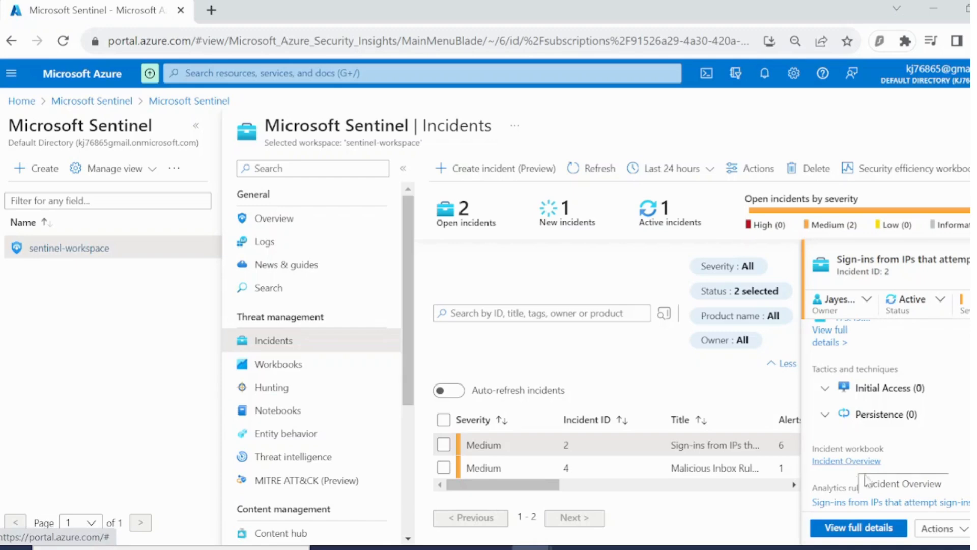
{"action": "left_click", "coordinate": [887, 172]}
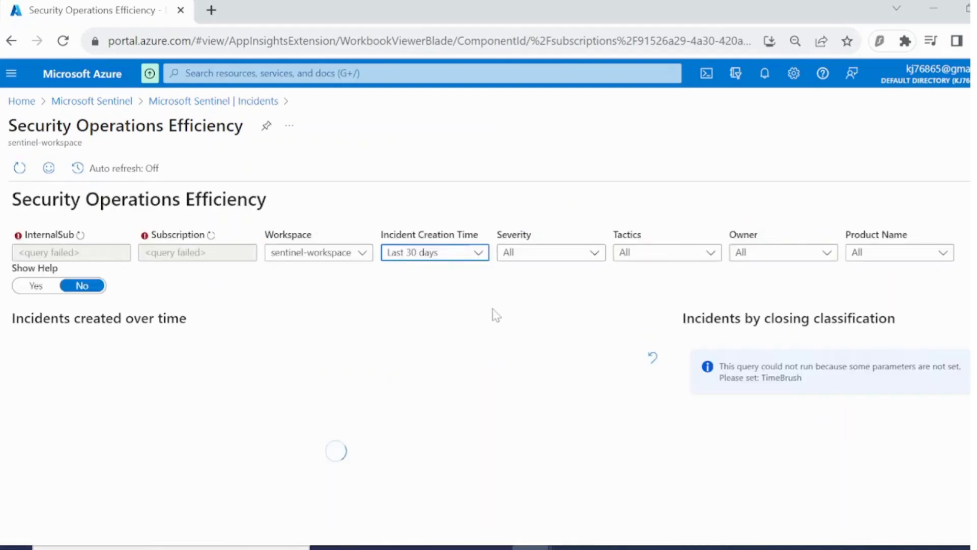
{"action": "scroll", "coordinate": [490, 316], "scroll_direction": "down", "scroll_amount": 2}
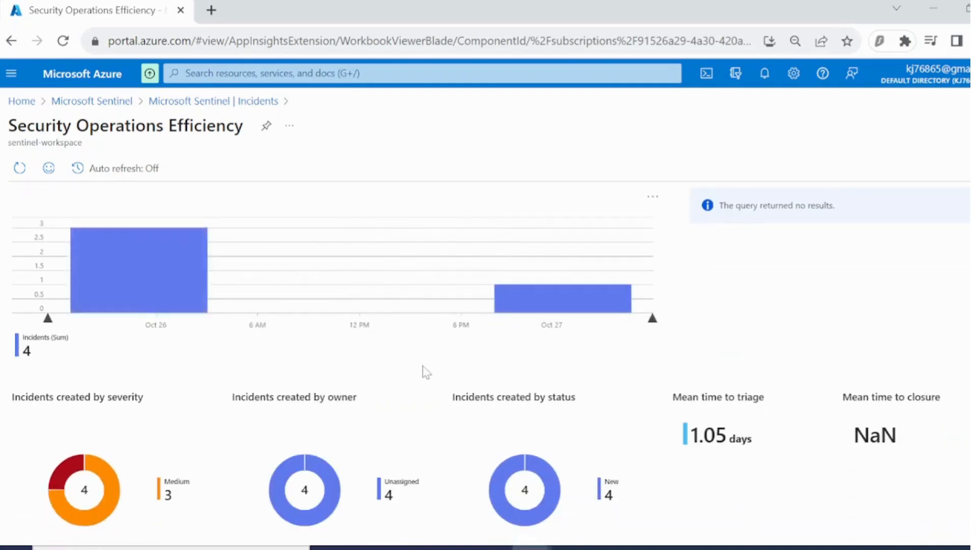
{"action": "scroll", "coordinate": [375, 378], "scroll_direction": "down", "scroll_amount": 3}
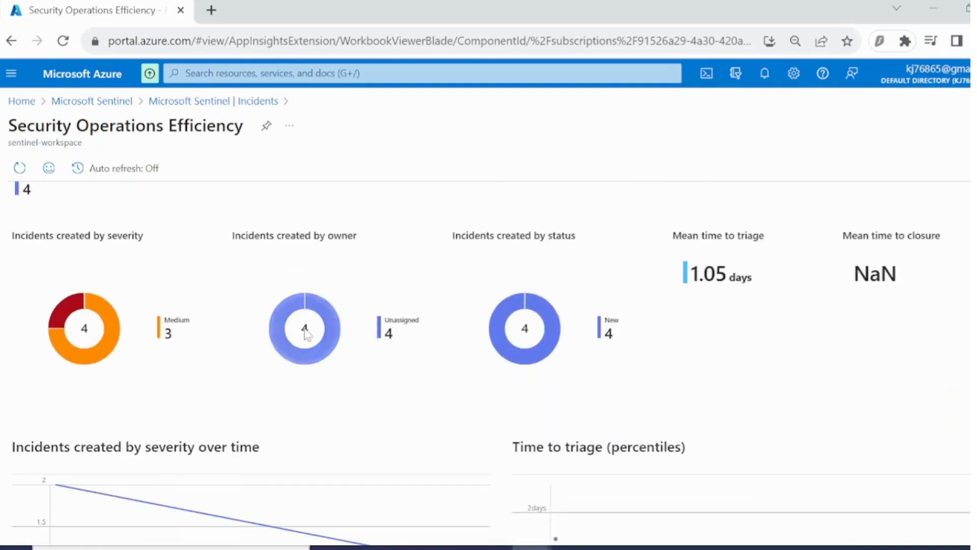
{"action": "scroll", "coordinate": [403, 371], "scroll_direction": "down", "scroll_amount": 12}
{"action": "scroll", "coordinate": [474, 371], "scroll_direction": "up", "scroll_amount": 3}
{"action": "scroll", "coordinate": [473, 371], "scroll_direction": "down", "scroll_amount": 8}
{"action": "scroll", "coordinate": [477, 379], "scroll_direction": "up", "scroll_amount": 8}
{"action": "scroll", "coordinate": [477, 381], "scroll_direction": "up", "scroll_amount": 15}
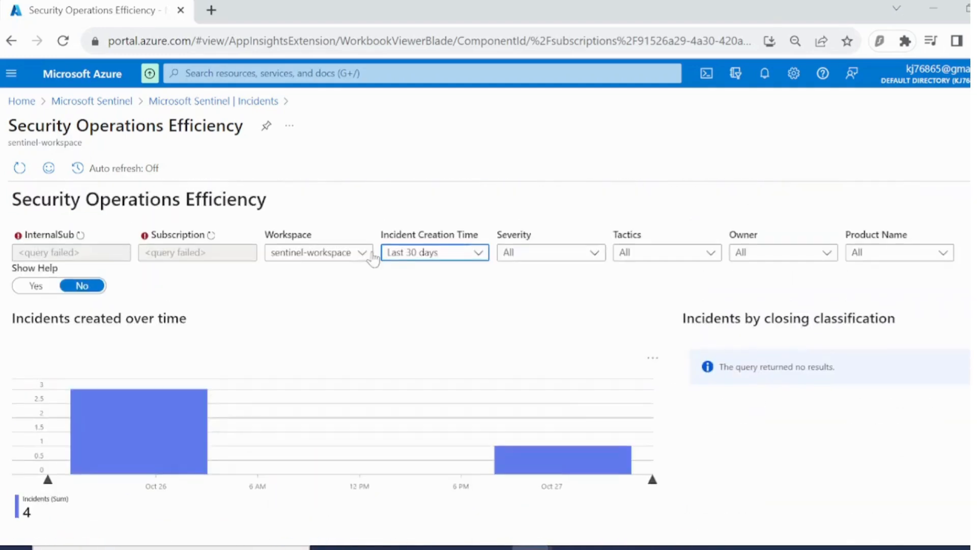
{"action": "left_click", "coordinate": [187, 101]}
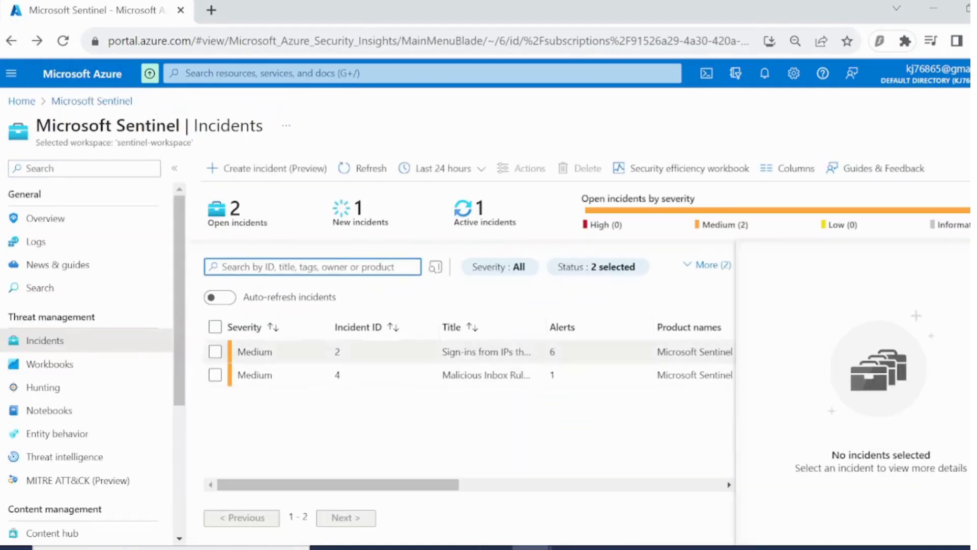
Open the Incident Overview workbook for incident 2 and review its general information and recommended actions.
{"action": "left_click", "coordinate": [297, 351]}
{"action": "scroll", "coordinate": [814, 407], "scroll_direction": "down", "scroll_amount": 5}
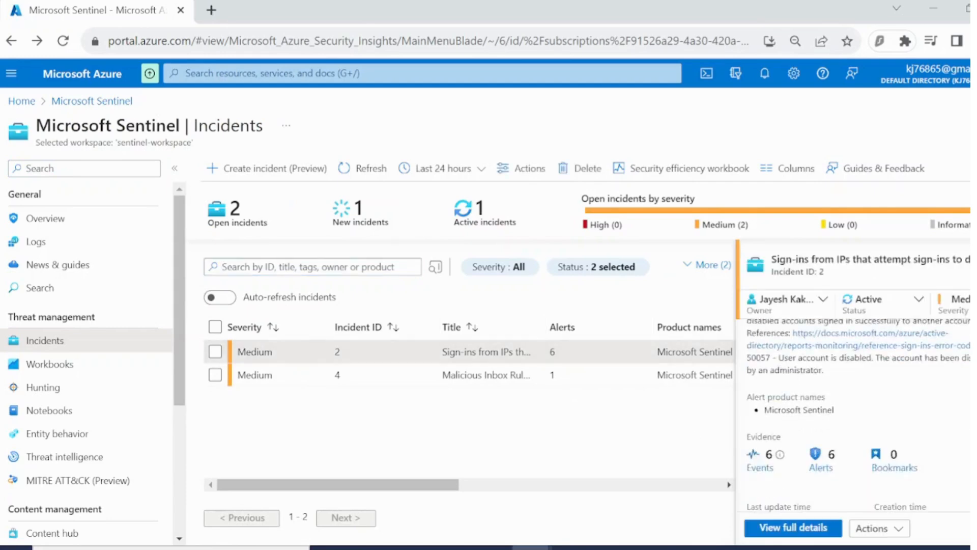
{"action": "left_click", "coordinate": [802, 418]}
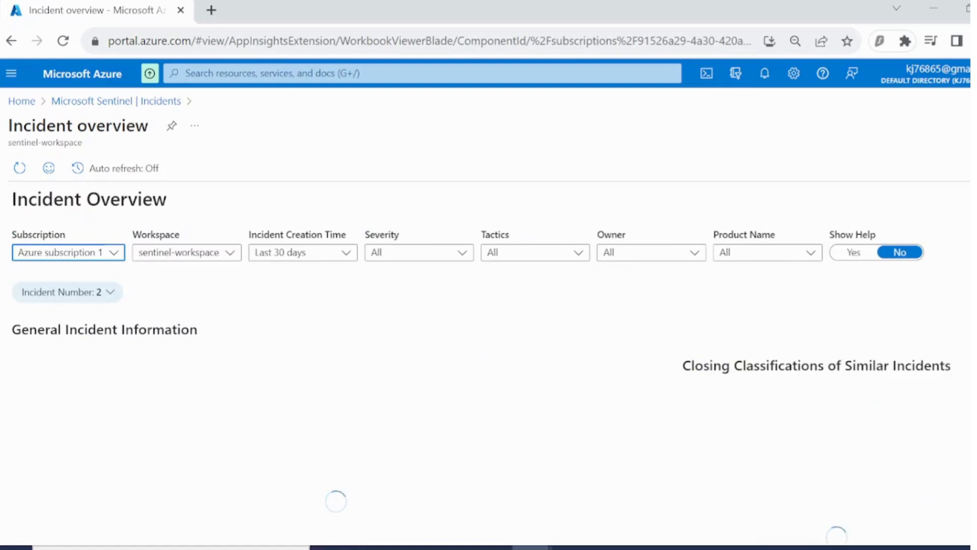
{"action": "scroll", "coordinate": [413, 339], "scroll_direction": "down", "scroll_amount": 3}
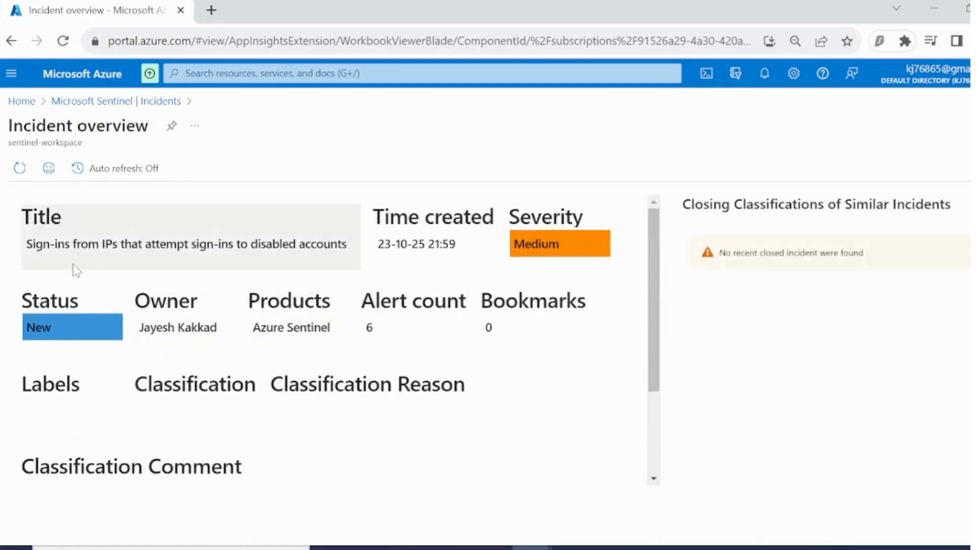
{"action": "scroll", "coordinate": [332, 373], "scroll_direction": "down", "scroll_amount": 2}
{"action": "scroll", "coordinate": [333, 373], "scroll_direction": "down", "scroll_amount": 6}
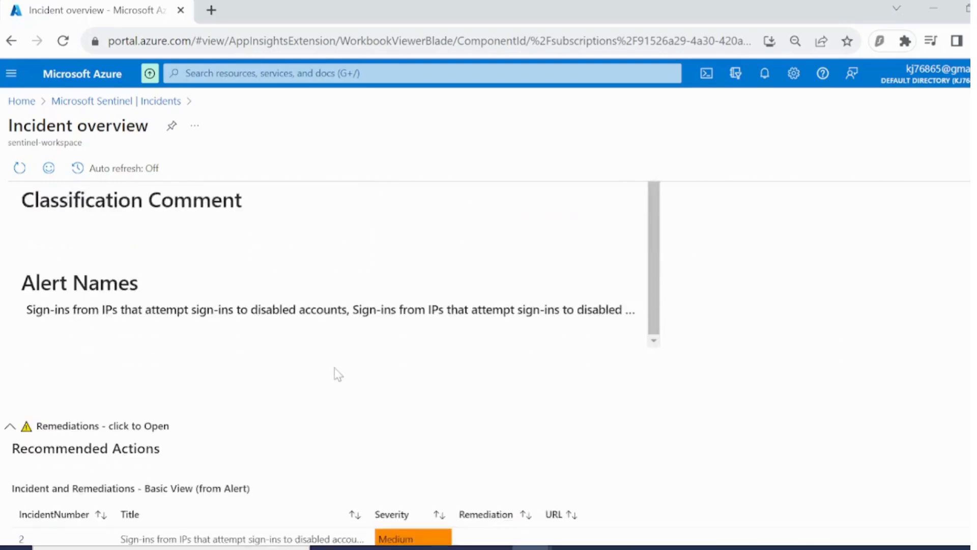
{"action": "scroll", "coordinate": [381, 434], "scroll_direction": "up", "scroll_amount": 8}
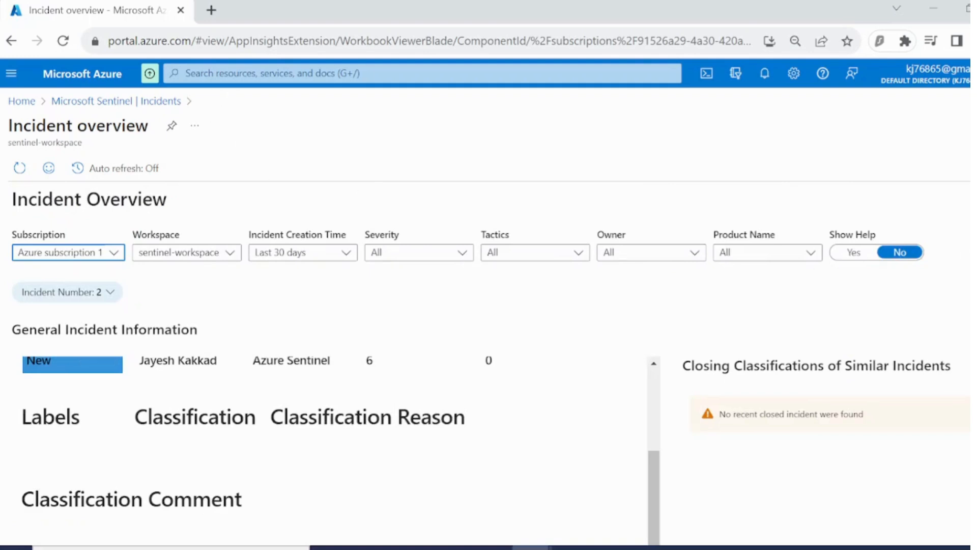
{"action": "left_click", "coordinate": [573, 548]}
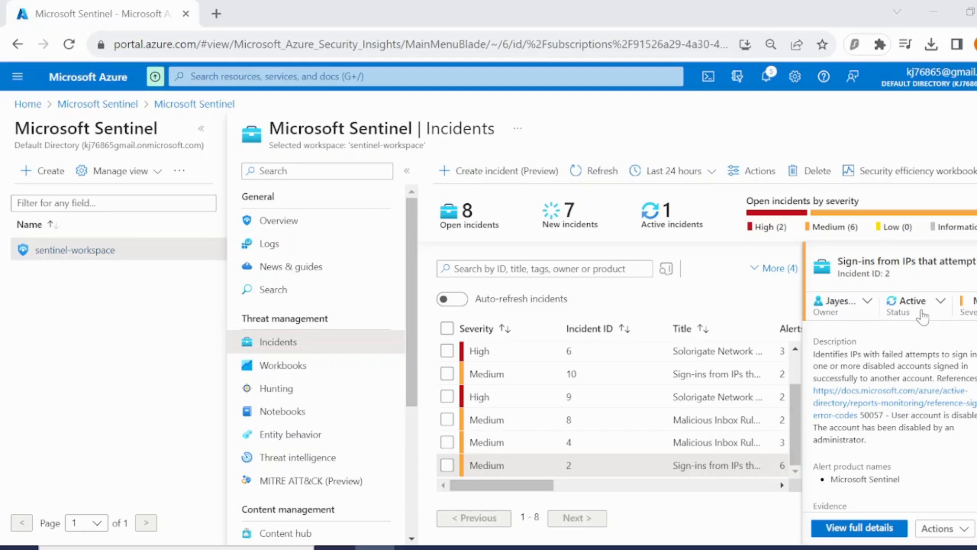
Open incident 2's full details, view its alerts, open the investigation graph, and return to the incident.
{"action": "left_click", "coordinate": [883, 532]}
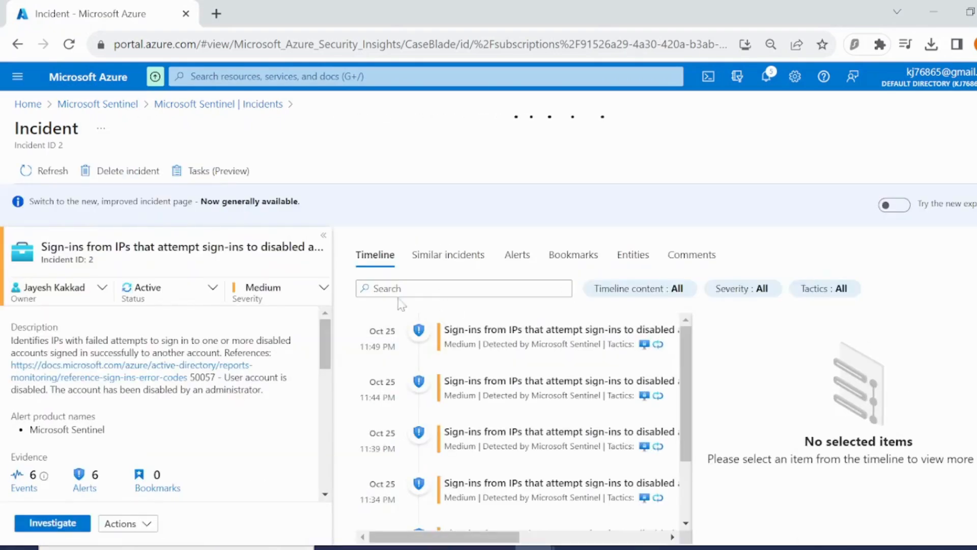
{"action": "left_click", "coordinate": [517, 254]}
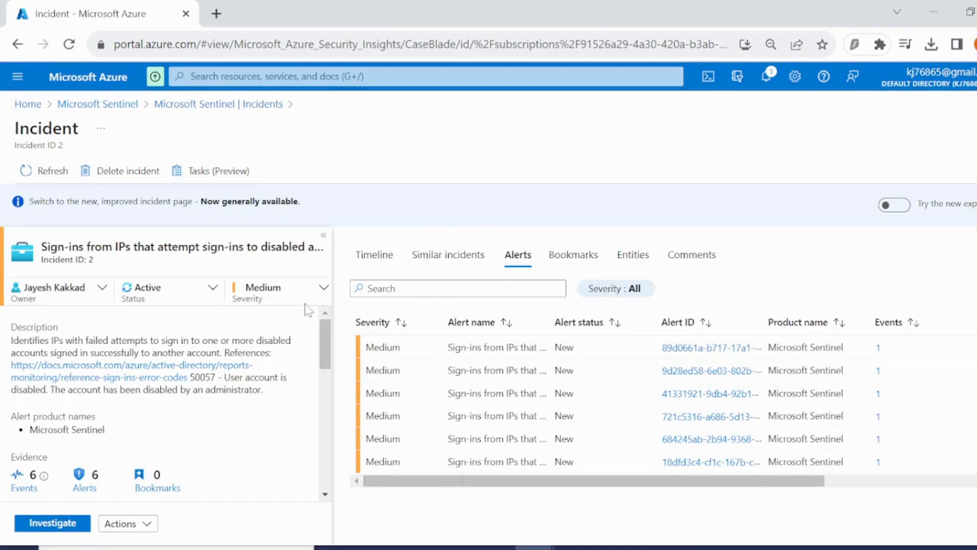
{"action": "left_click", "coordinate": [77, 523]}
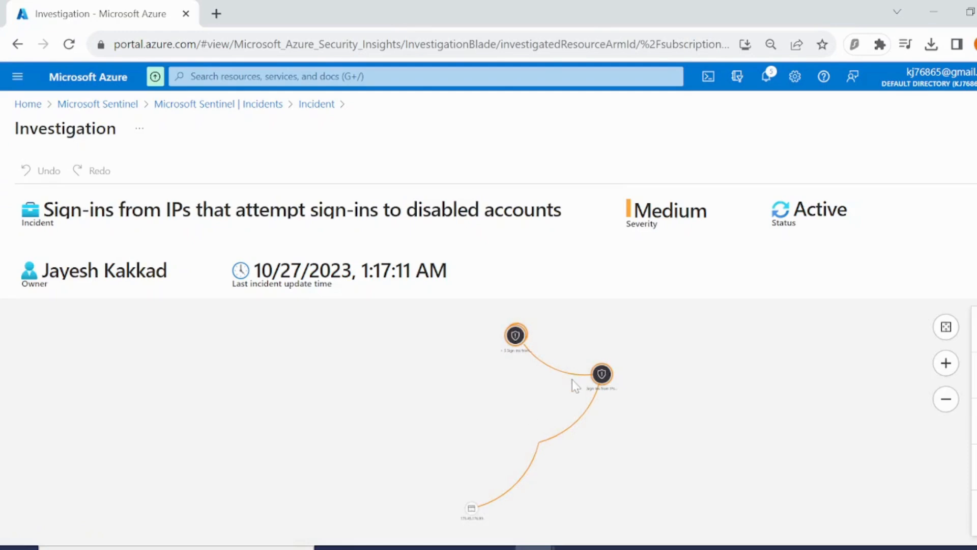
{"action": "left_click", "coordinate": [300, 106]}
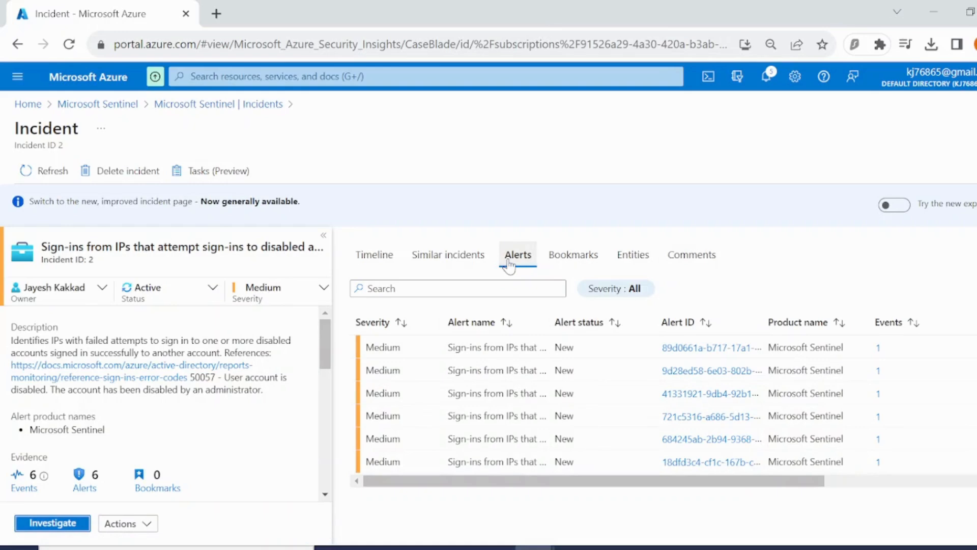
Open the first alert's event query in Logs, run it, and expand the result row to inspect its fields.
{"action": "left_click", "coordinate": [879, 348]}
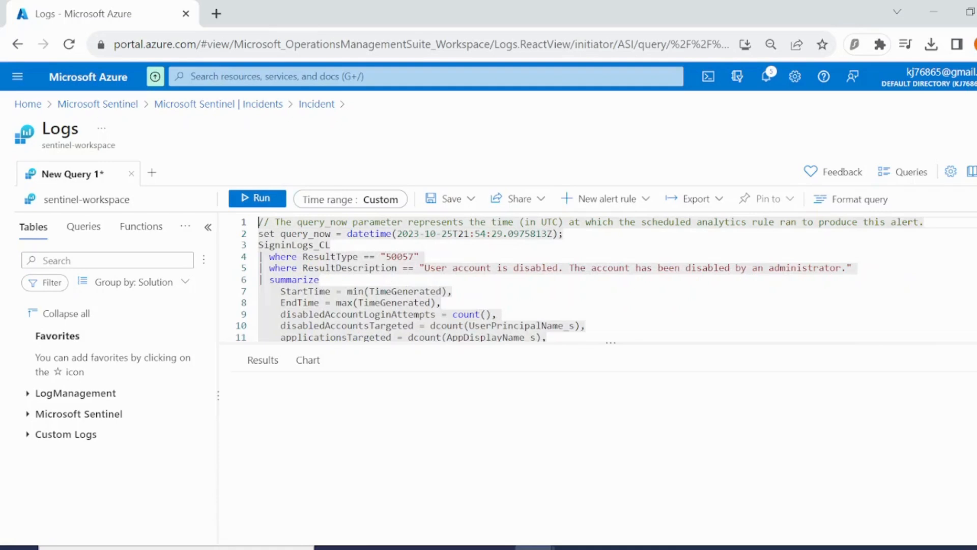
{"action": "left_click", "coordinate": [255, 203]}
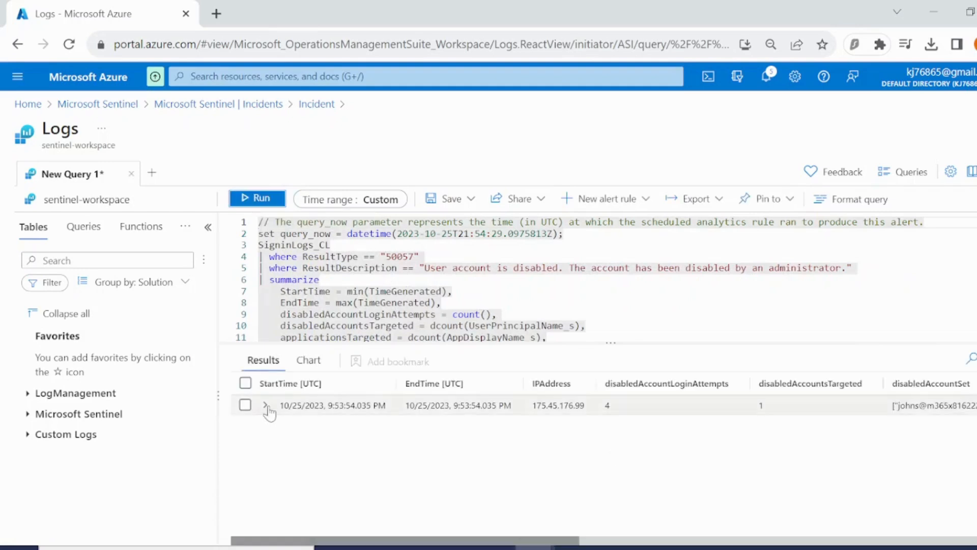
{"action": "left_click", "coordinate": [265, 405]}
{"action": "scroll", "coordinate": [387, 364], "scroll_direction": "down", "scroll_amount": 1}
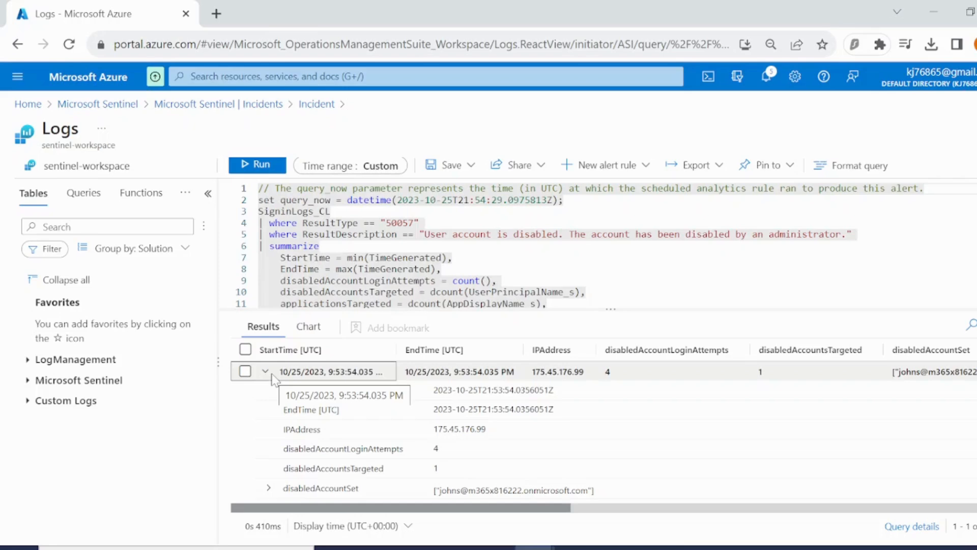
{"action": "scroll", "coordinate": [329, 420], "scroll_direction": "down", "scroll_amount": 2}
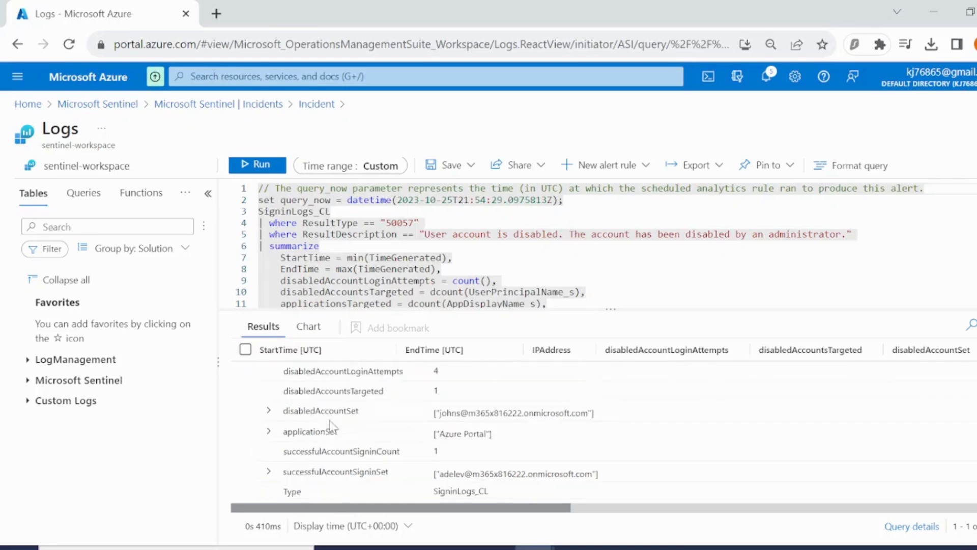
{"action": "scroll", "coordinate": [392, 432], "scroll_direction": "up", "scroll_amount": 2}
{"action": "scroll", "coordinate": [392, 431], "scroll_direction": "down", "scroll_amount": 3}
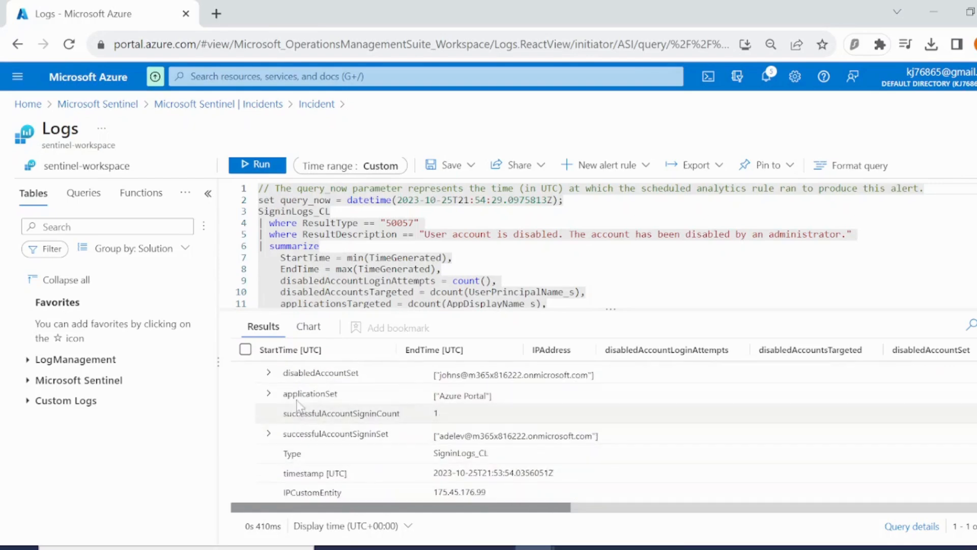
Scroll through the expanded result row and select the IPAddress value 175.45.176.99 to copy it.
{"action": "left_click", "coordinate": [280, 377]}
{"action": "scroll", "coordinate": [421, 420], "scroll_direction": "up", "scroll_amount": 2}
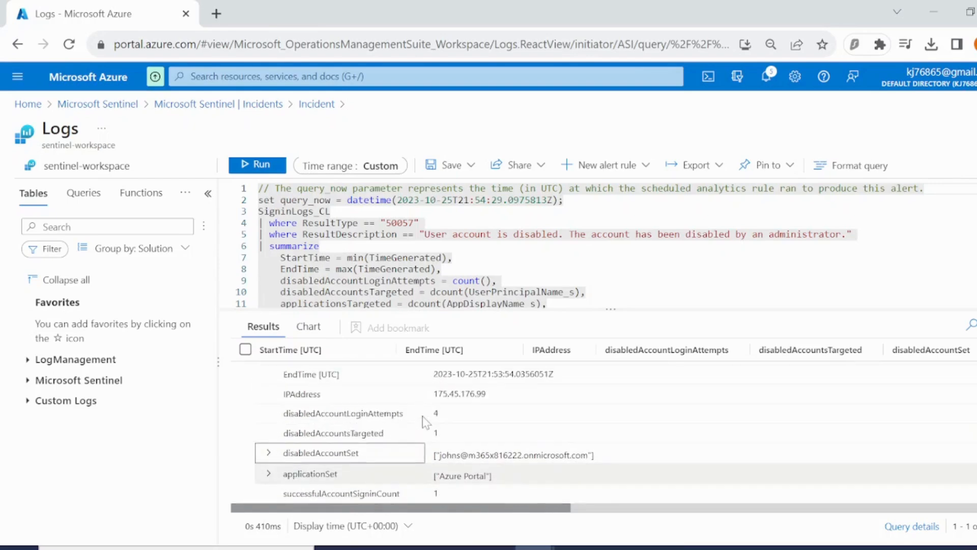
{"action": "scroll", "coordinate": [444, 396], "scroll_direction": "up", "scroll_amount": 1}
{"action": "left_click", "coordinate": [443, 430]}
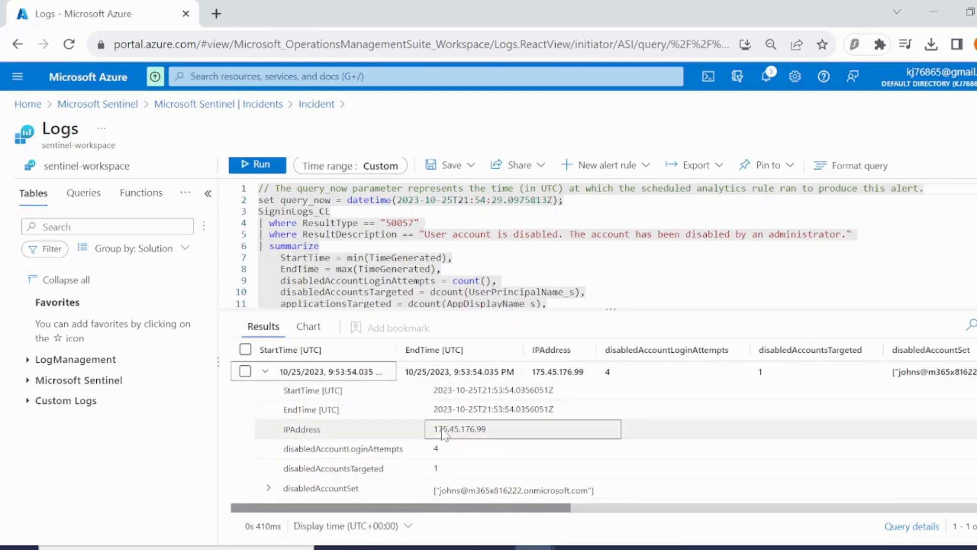
{"action": "double_click", "coordinate": [443, 430]}
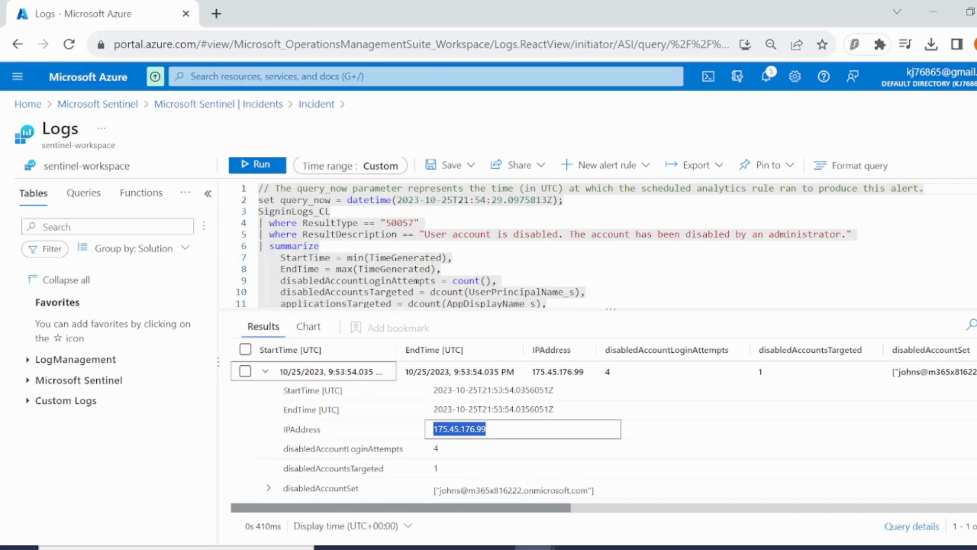
Leave Logs, discarding the unsaved query edits, and return to the sentinel-workspace in Microsoft Sentinel.
{"action": "left_click", "coordinate": [316, 103]}
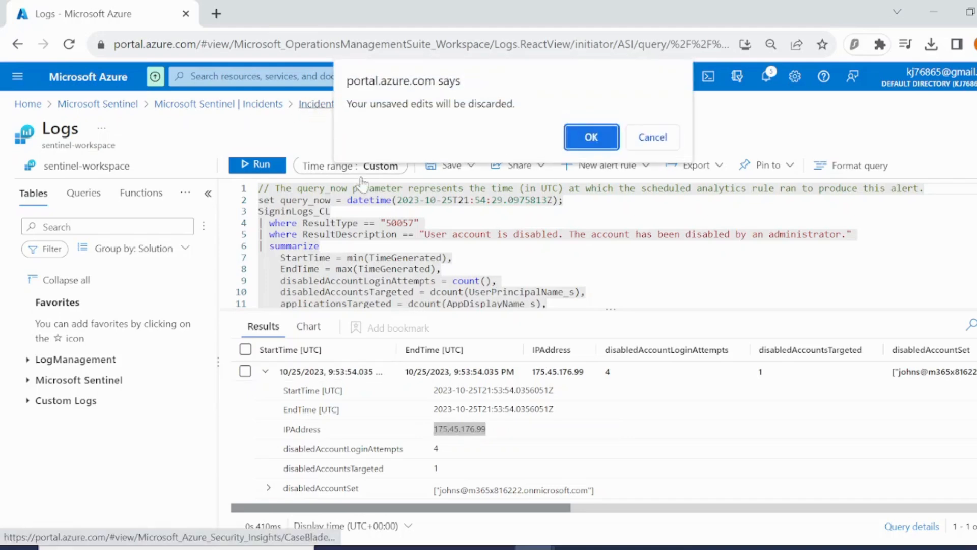
{"action": "left_click", "coordinate": [589, 136]}
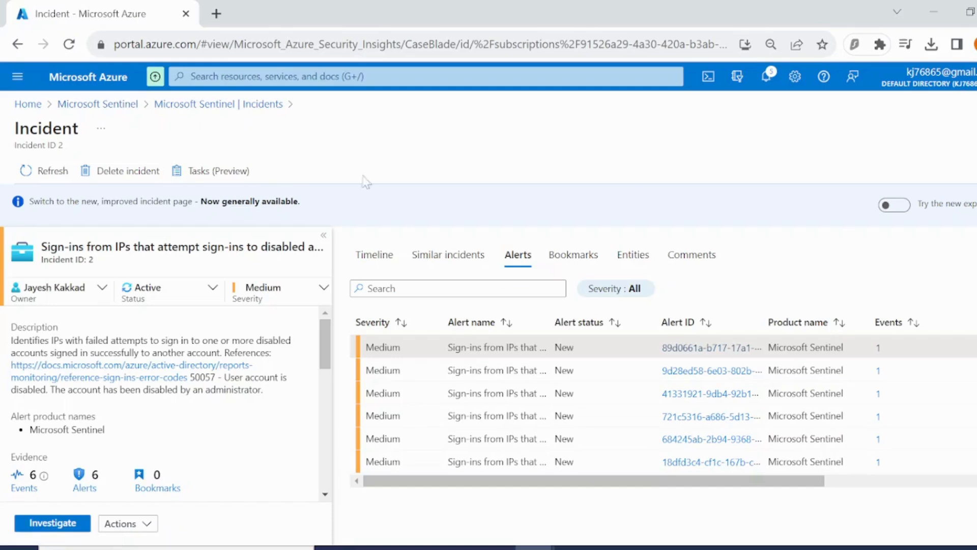
{"action": "left_click", "coordinate": [102, 106]}
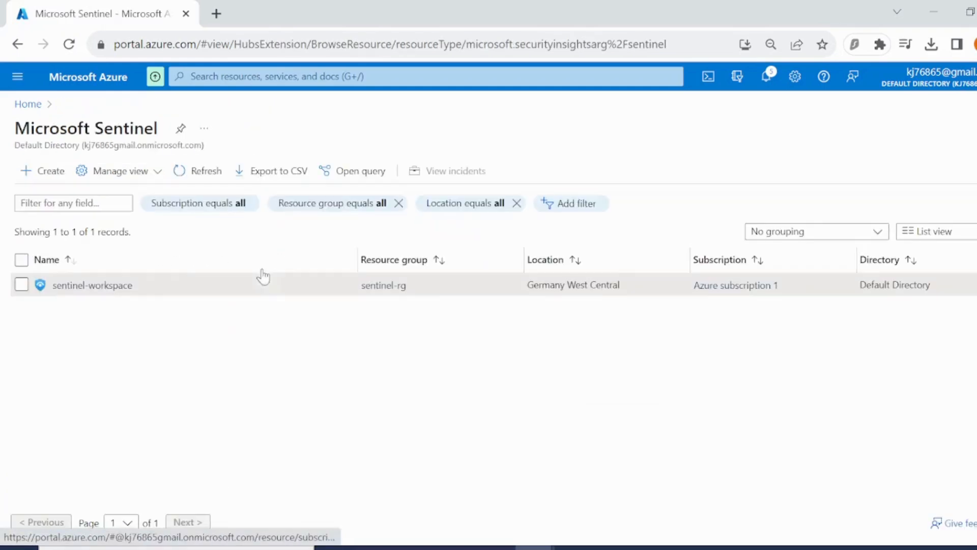
{"action": "left_click", "coordinate": [102, 286]}
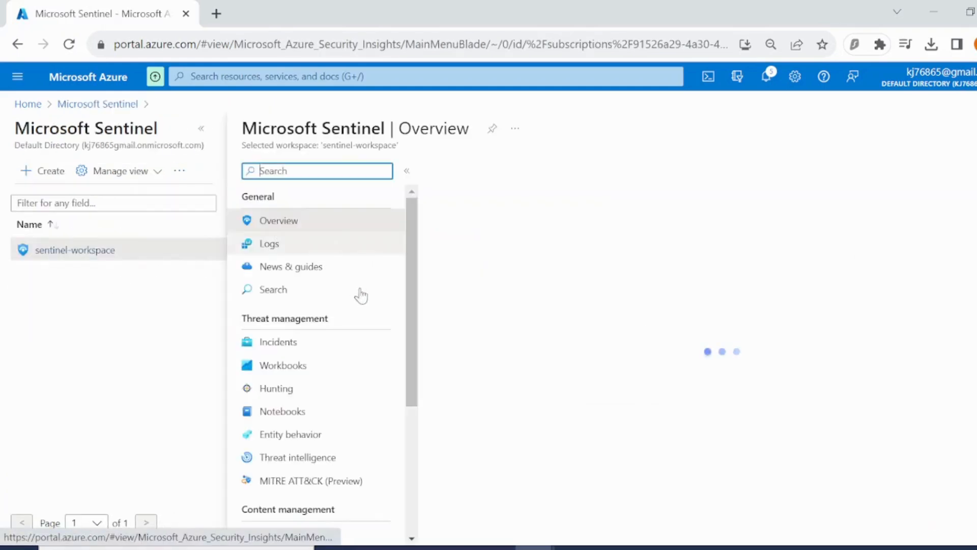
Open the saved Investigation Insights - 10/27/2023 00:29 workbook from the workspace's Workbooks.
{"action": "scroll", "coordinate": [325, 327], "scroll_direction": "down", "scroll_amount": 4}
{"action": "scroll", "coordinate": [316, 305], "scroll_direction": "up", "scroll_amount": 3}
{"action": "left_click", "coordinate": [297, 308]}
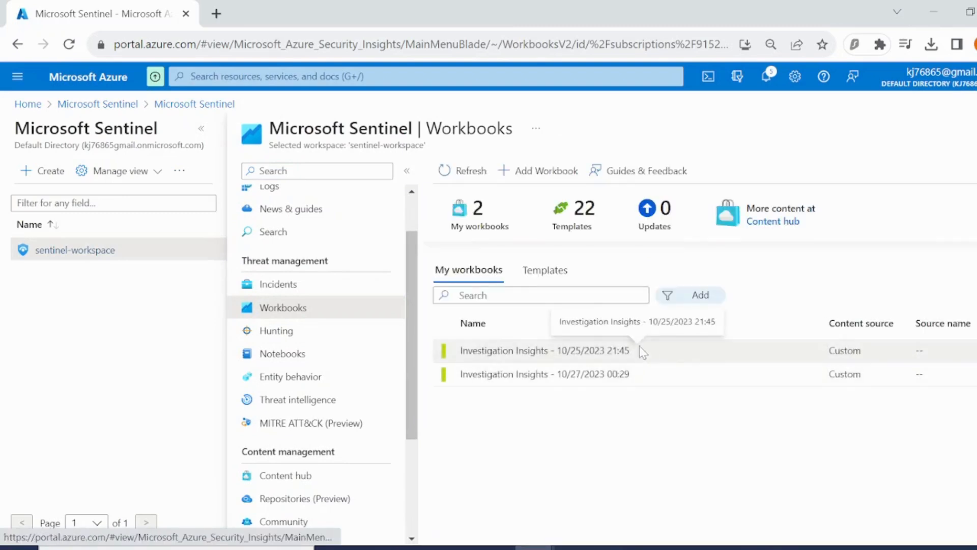
{"action": "left_click", "coordinate": [657, 378]}
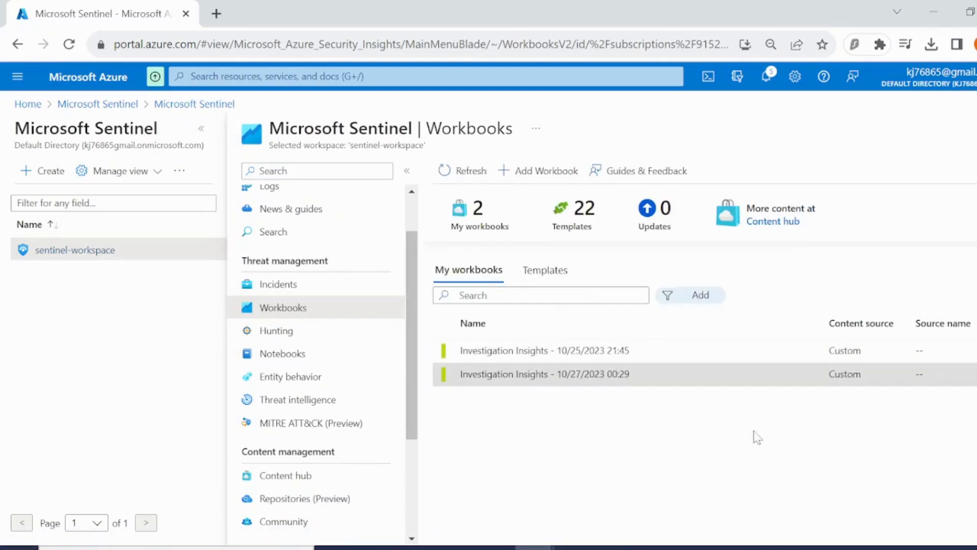
{"action": "left_click", "coordinate": [675, 373]}
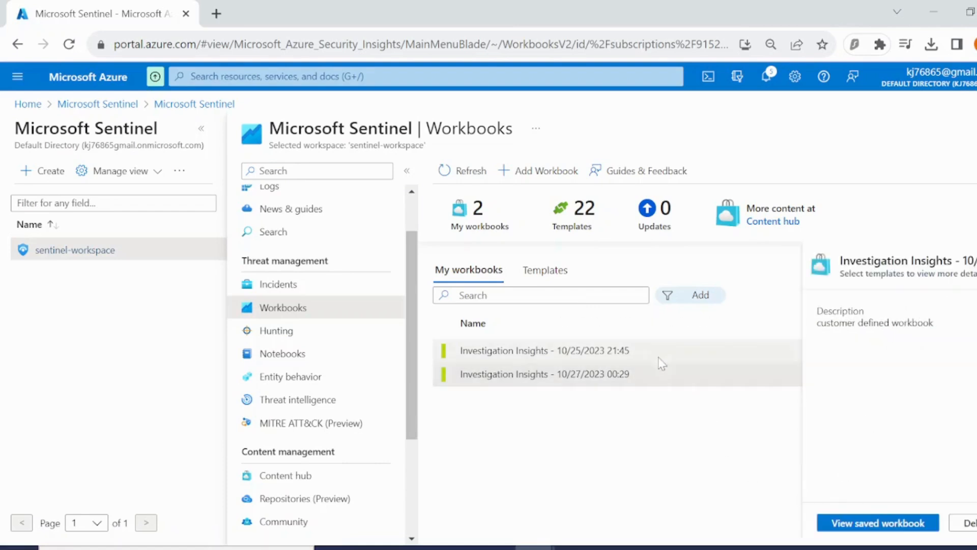
{"action": "left_click", "coordinate": [885, 525]}
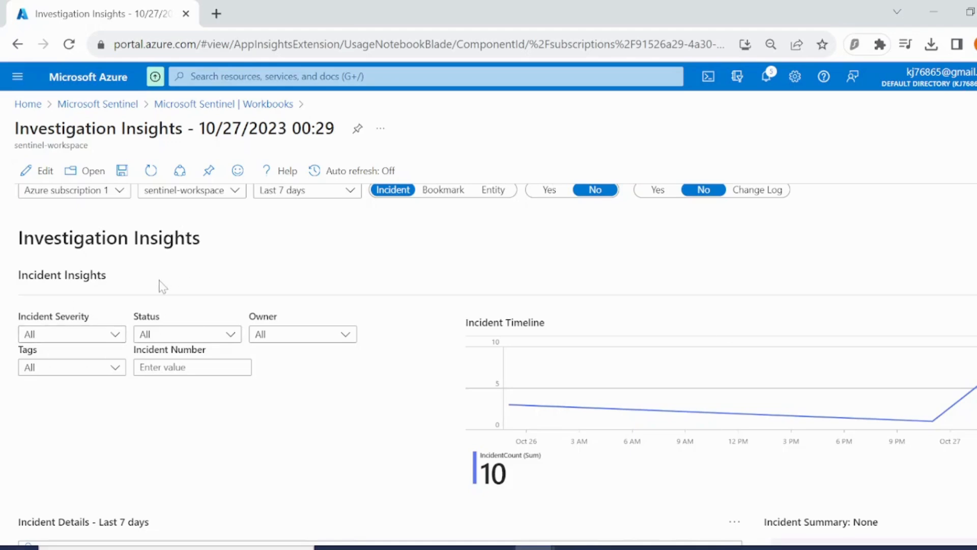
In Entity Insights, investigate IP address 175.45.176.99 by pasting it into the IPAddress parameter.
{"action": "scroll", "coordinate": [159, 287], "scroll_direction": "down", "scroll_amount": 15}
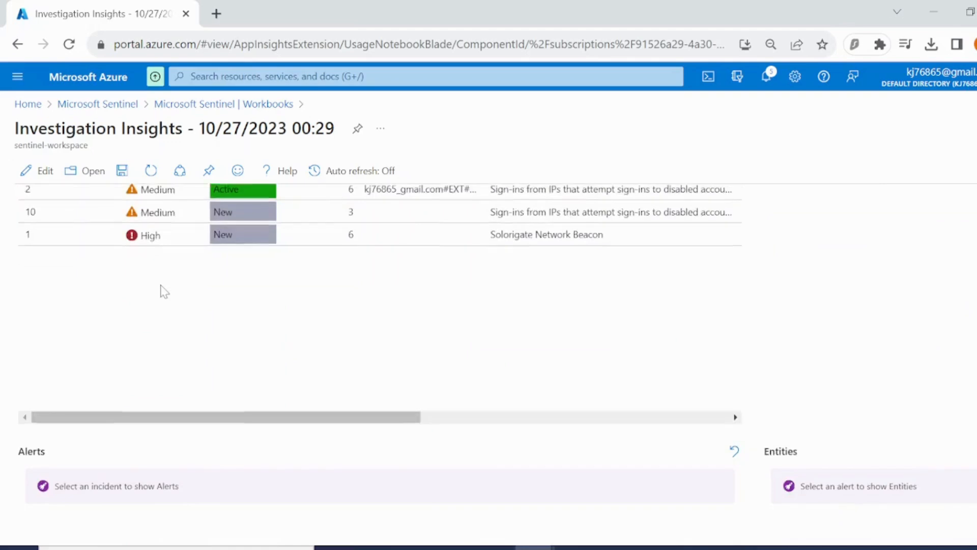
{"action": "scroll", "coordinate": [163, 296], "scroll_direction": "down", "scroll_amount": 5}
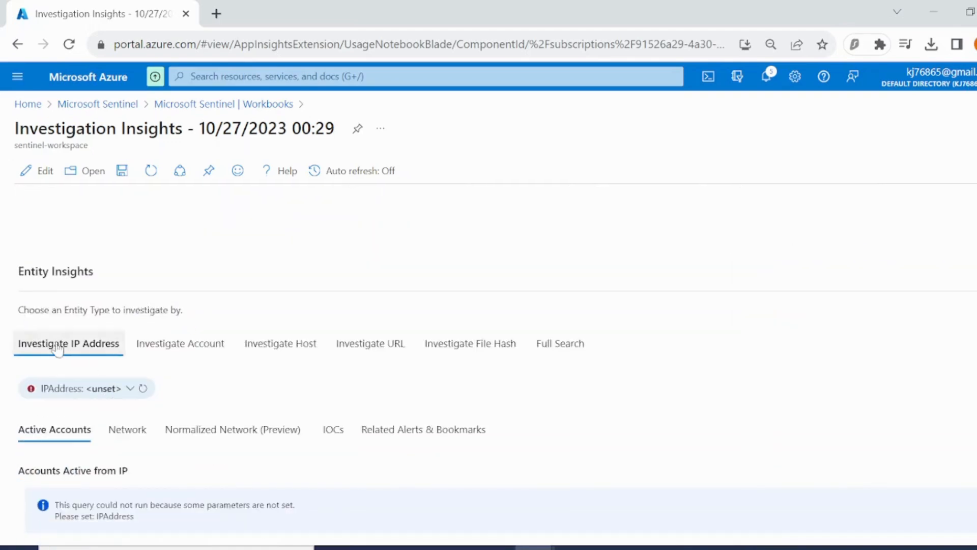
{"action": "left_click", "coordinate": [108, 399]}
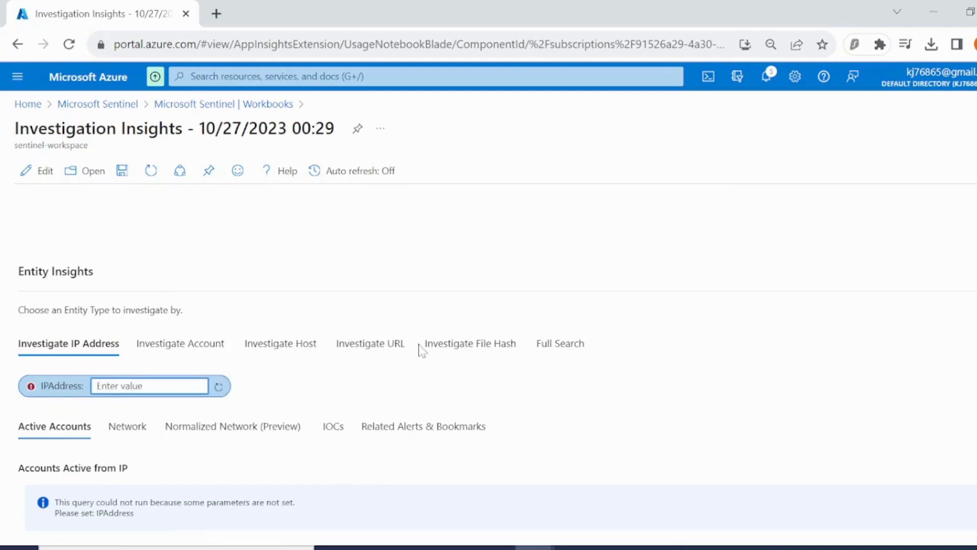
{"action": "type", "text": "175.45.176.99"}
{"action": "left_click", "coordinate": [290, 388]}
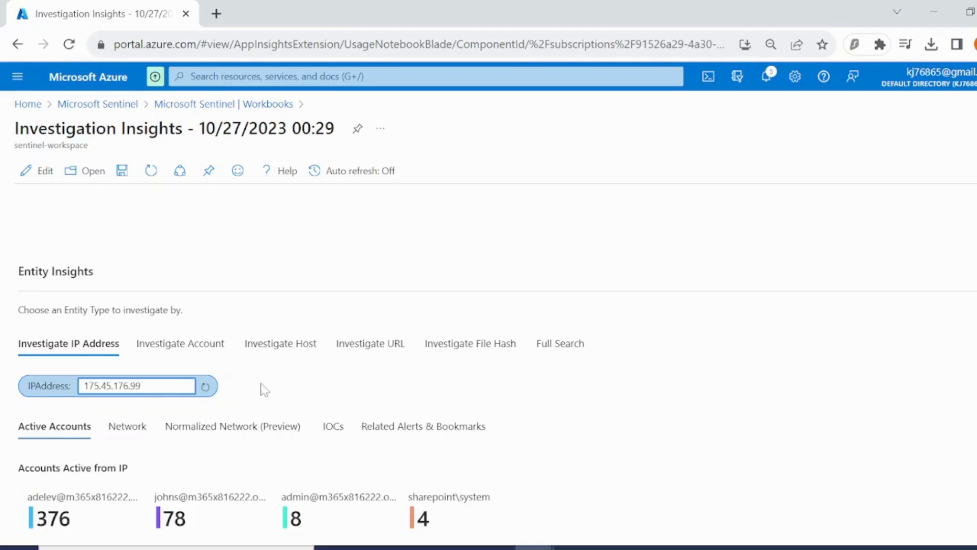
Scroll through the IP's active accounts, sign-in and activity charts, and the Activity Detail table.
{"action": "scroll", "coordinate": [244, 385], "scroll_direction": "down", "scroll_amount": 3}
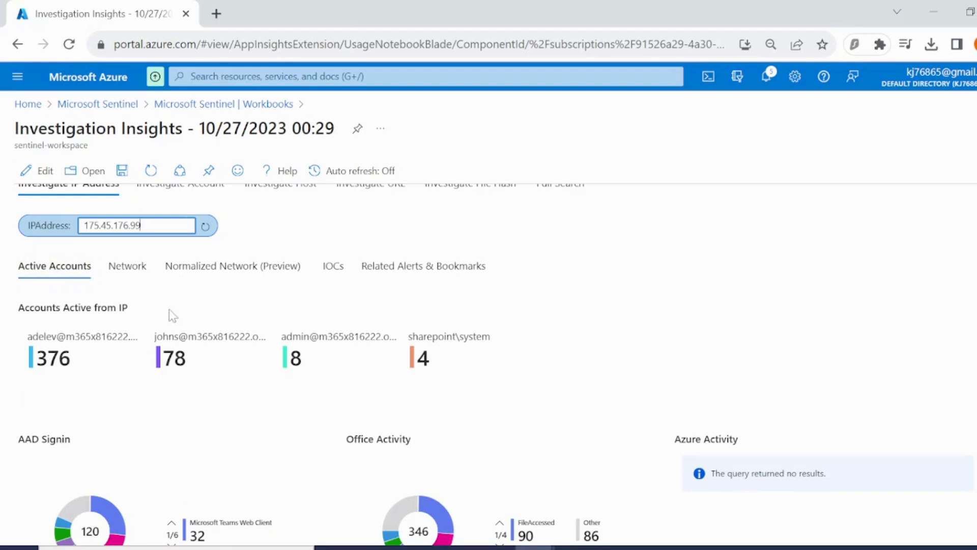
{"action": "scroll", "coordinate": [170, 312], "scroll_direction": "down", "scroll_amount": 6}
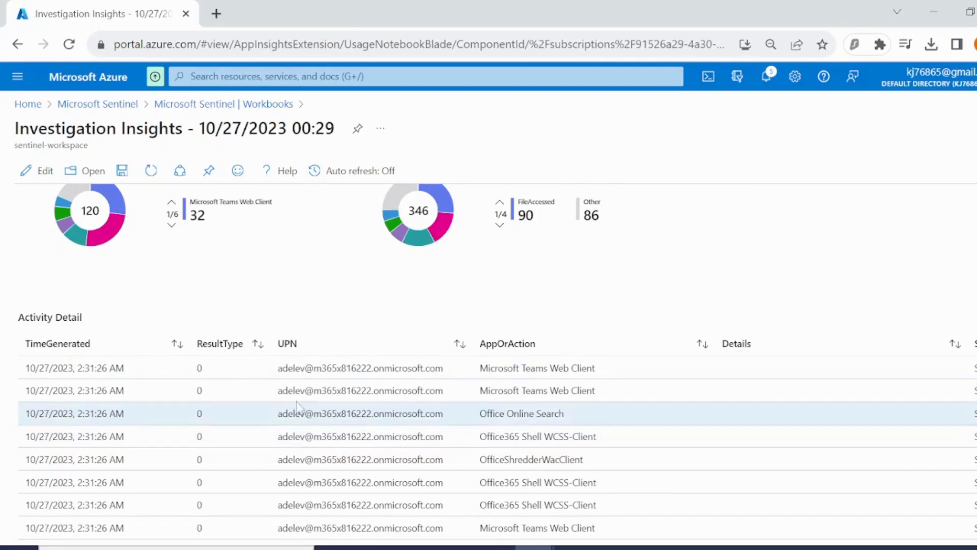
{"action": "scroll", "coordinate": [482, 407], "scroll_direction": "down", "scroll_amount": 3}
{"action": "scroll", "coordinate": [481, 400], "scroll_direction": "up", "scroll_amount": 3}
{"action": "scroll", "coordinate": [524, 390], "scroll_direction": "down", "scroll_amount": 4}
{"action": "scroll", "coordinate": [765, 439], "scroll_direction": "up", "scroll_amount": 2}
{"action": "scroll", "coordinate": [765, 439], "scroll_direction": "down", "scroll_amount": 3}
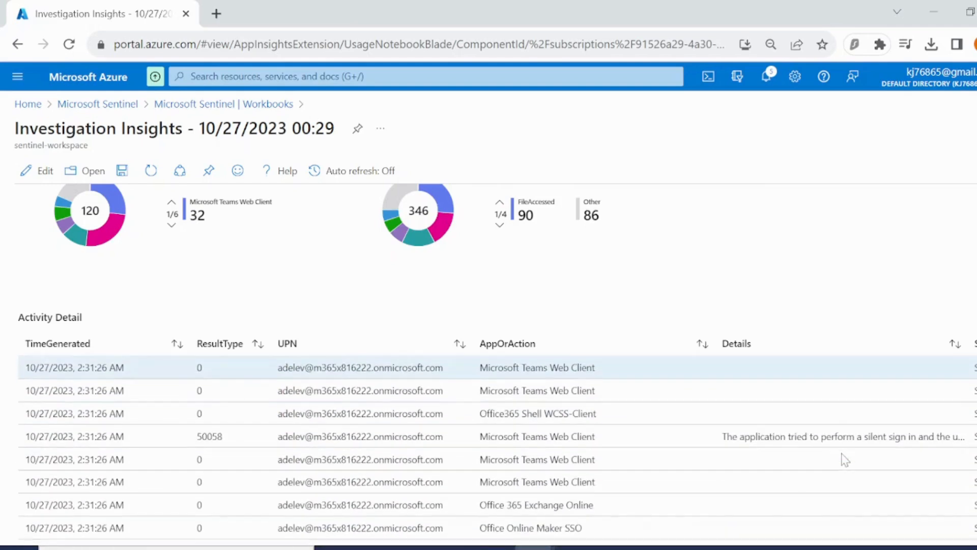
{"action": "scroll", "coordinate": [676, 515], "scroll_direction": "down", "scroll_amount": 2}
{"action": "scroll", "coordinate": [572, 492], "scroll_direction": "down", "scroll_amount": 5}
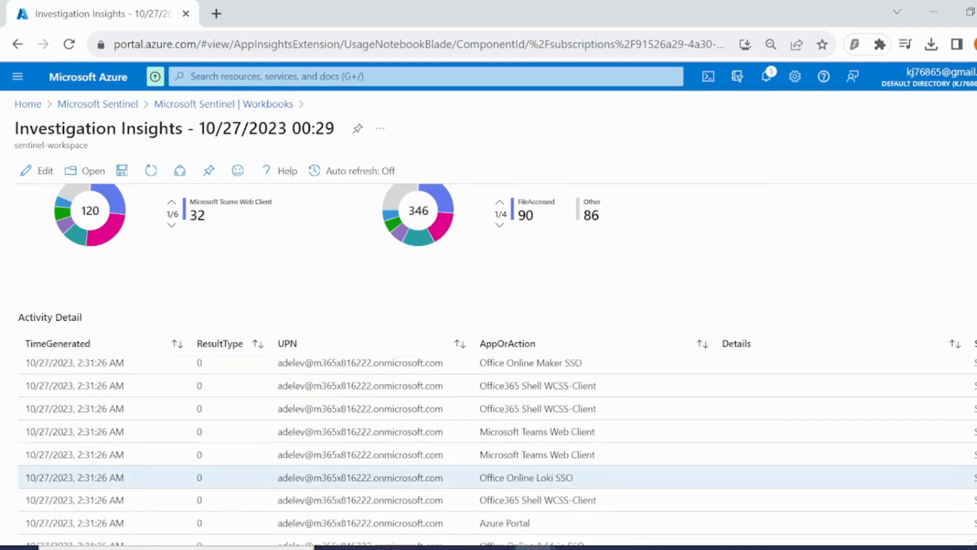
{"action": "scroll", "coordinate": [569, 488], "scroll_direction": "up", "scroll_amount": 3}
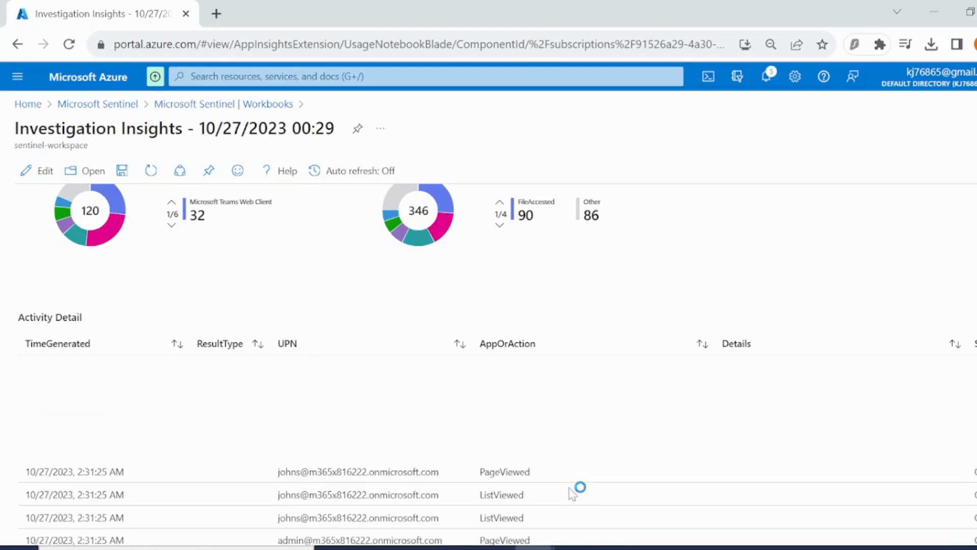
{"action": "scroll", "coordinate": [569, 487], "scroll_direction": "up", "scroll_amount": 5}
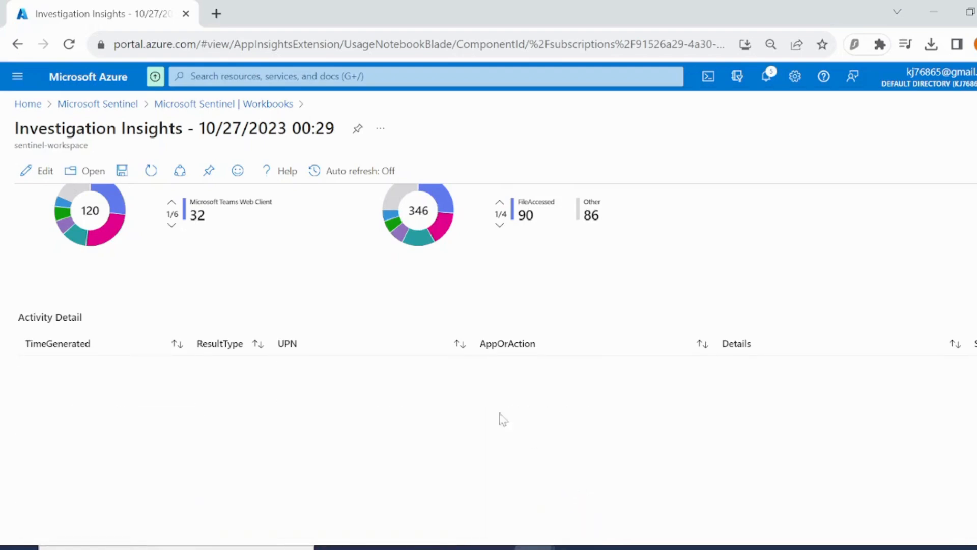
{"action": "scroll", "coordinate": [371, 264], "scroll_direction": "down", "scroll_amount": 3}
{"action": "mouse_move", "coordinate": [330, 445]}
{"action": "left_mouse_down"}
{"action": "mouse_move", "coordinate": [465, 461]}
{"action": "mouse_move", "coordinate": [337, 447]}
{"action": "left_mouse_up"}
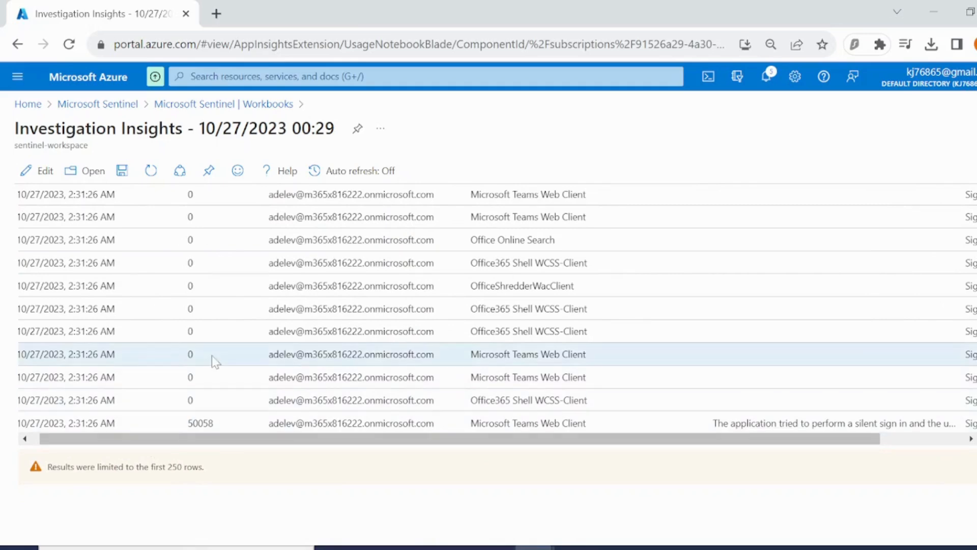
{"action": "scroll", "coordinate": [247, 393], "scroll_direction": "up", "scroll_amount": 3}
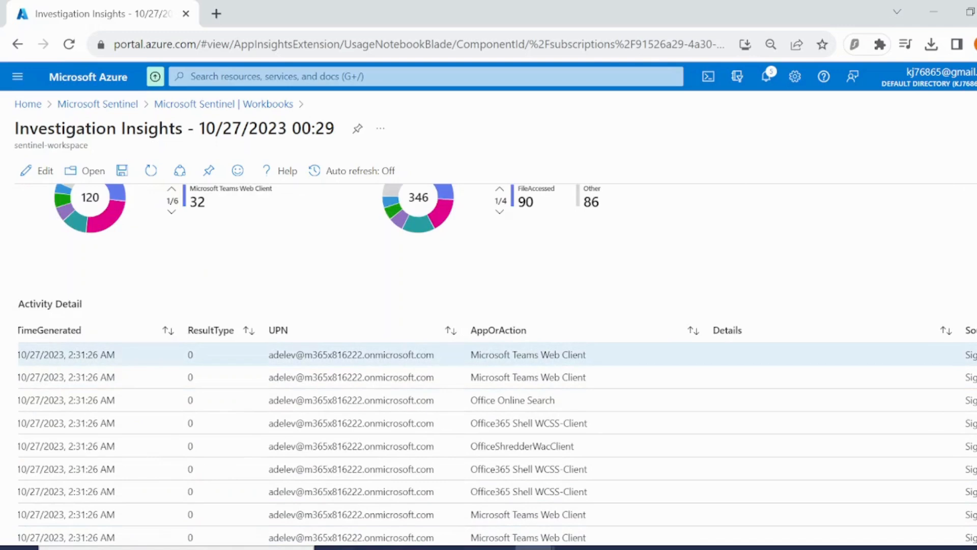
{"action": "double_click", "coordinate": [334, 354]}
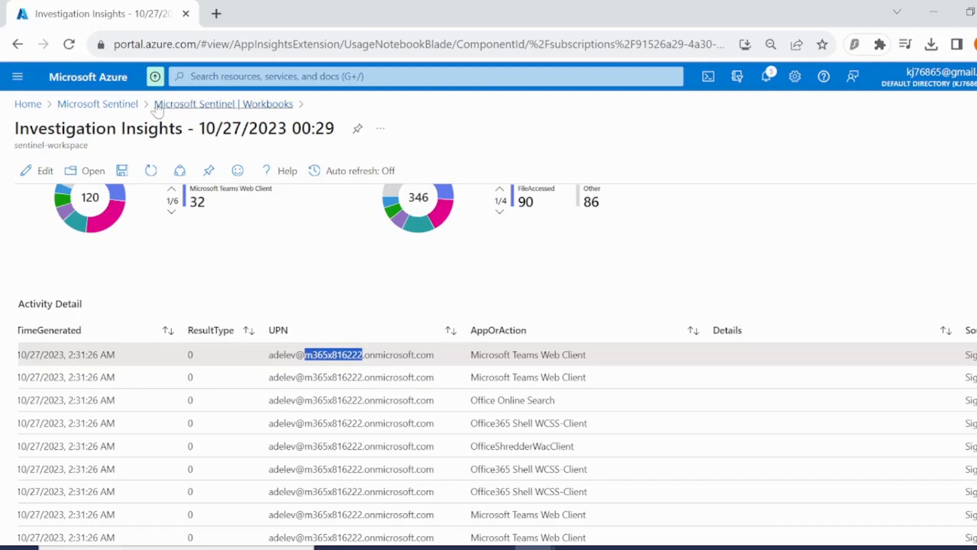
Return to the workspace's Incidents list and select incident 2.
{"action": "left_click", "coordinate": [107, 106]}
{"action": "left_click", "coordinate": [117, 287]}
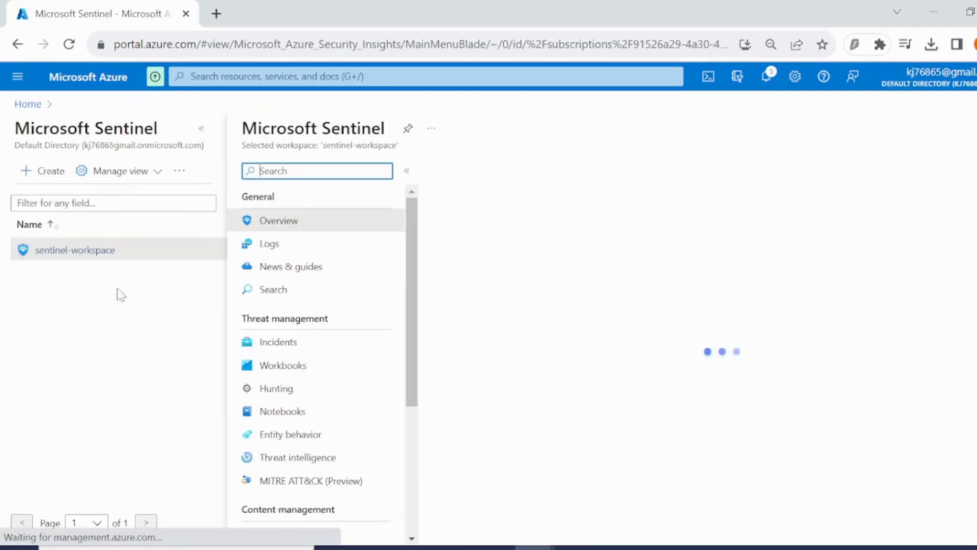
{"action": "left_click", "coordinate": [293, 342]}
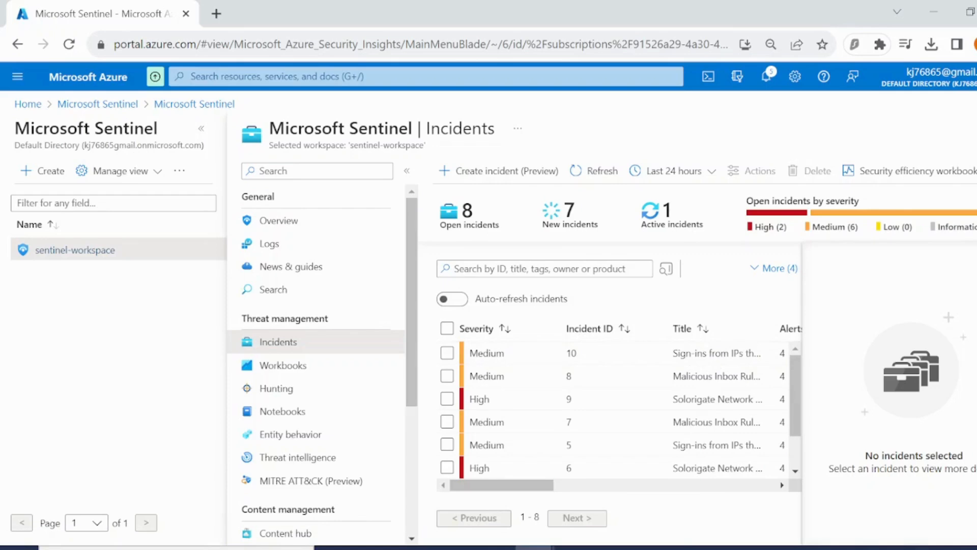
{"action": "scroll", "coordinate": [539, 422], "scroll_direction": "down", "scroll_amount": 1}
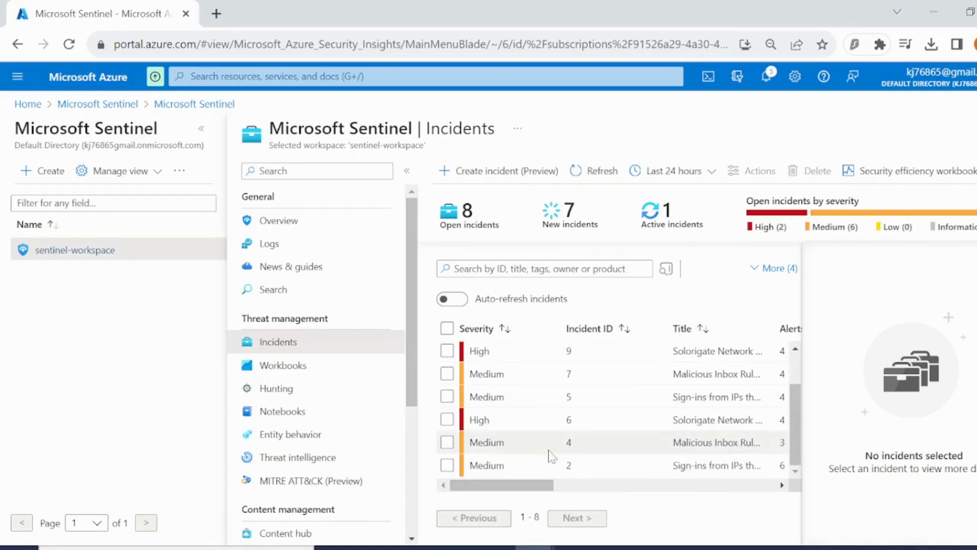
{"action": "left_click", "coordinate": [523, 462]}
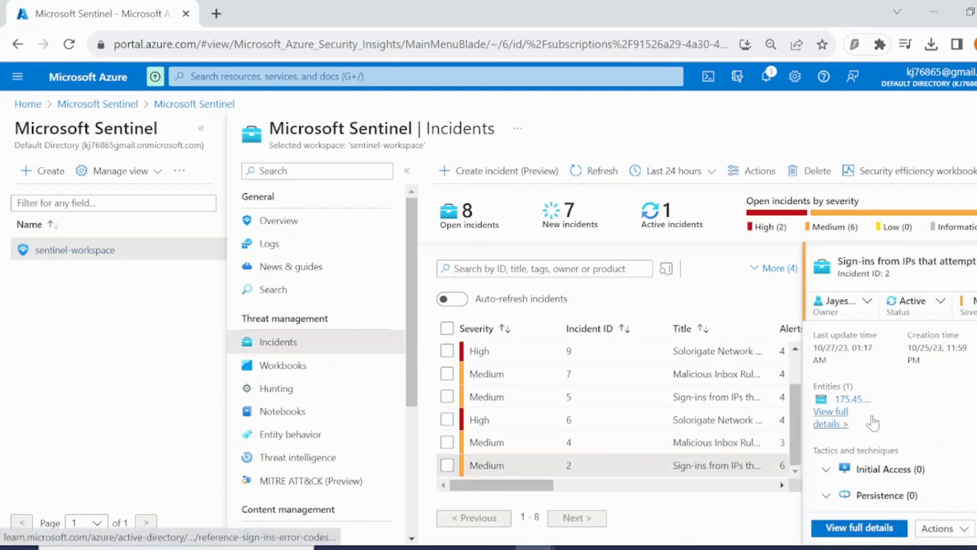
Review incident 2's summary and start creating an automation rule from its actions.
{"action": "scroll", "coordinate": [888, 423], "scroll_direction": "down", "scroll_amount": 5}
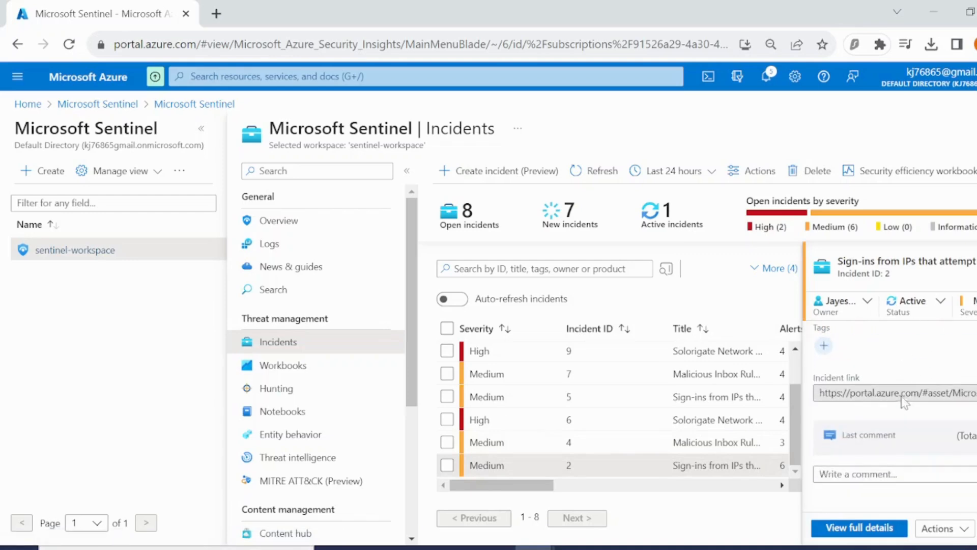
{"action": "scroll", "coordinate": [899, 415], "scroll_direction": "up", "scroll_amount": 2}
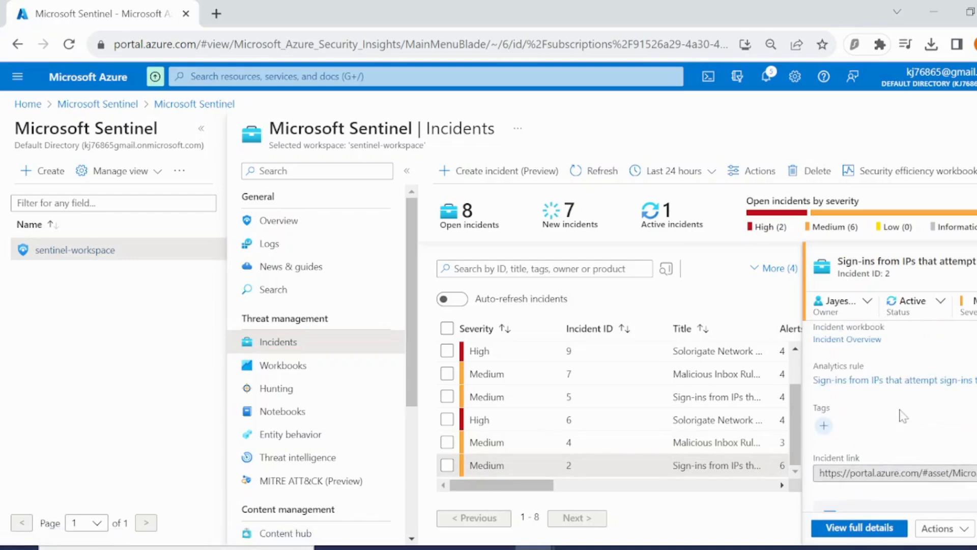
{"action": "scroll", "coordinate": [900, 415], "scroll_direction": "down", "scroll_amount": 2}
{"action": "left_click", "coordinate": [955, 529]}
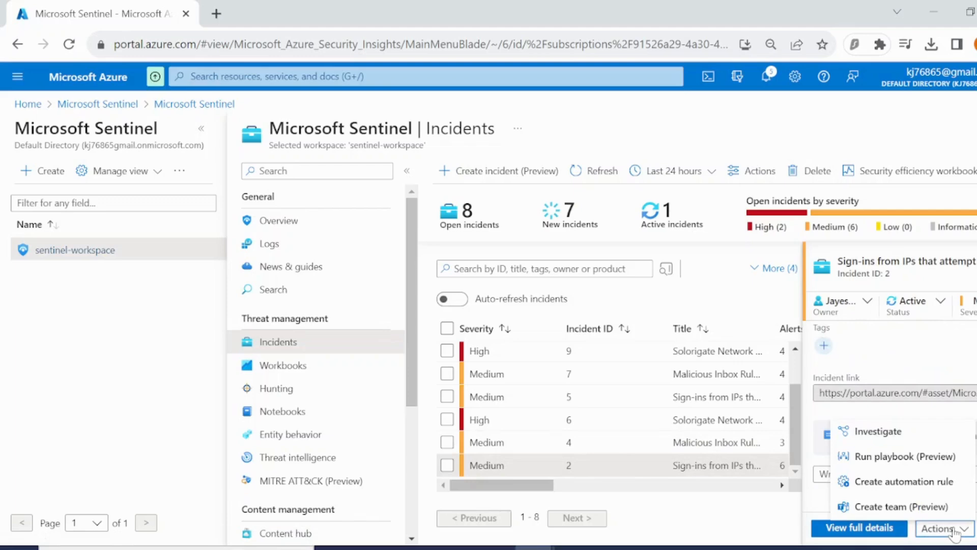
{"action": "left_click", "coordinate": [920, 482]}
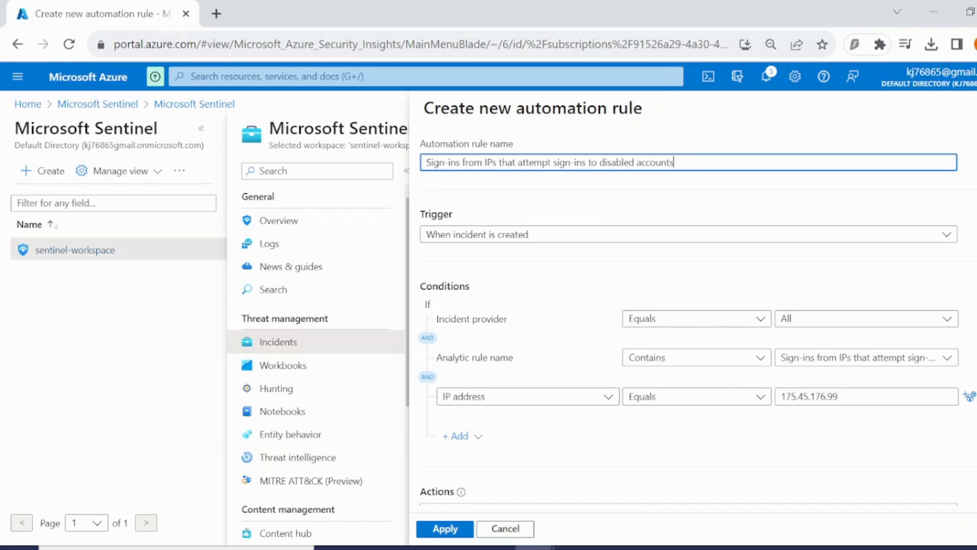
Review the automation rule's conditions and actions, set the rule expiration date to 10/29/2023, and apply the rule.
{"action": "scroll", "coordinate": [461, 304], "scroll_direction": "down", "scroll_amount": 3}
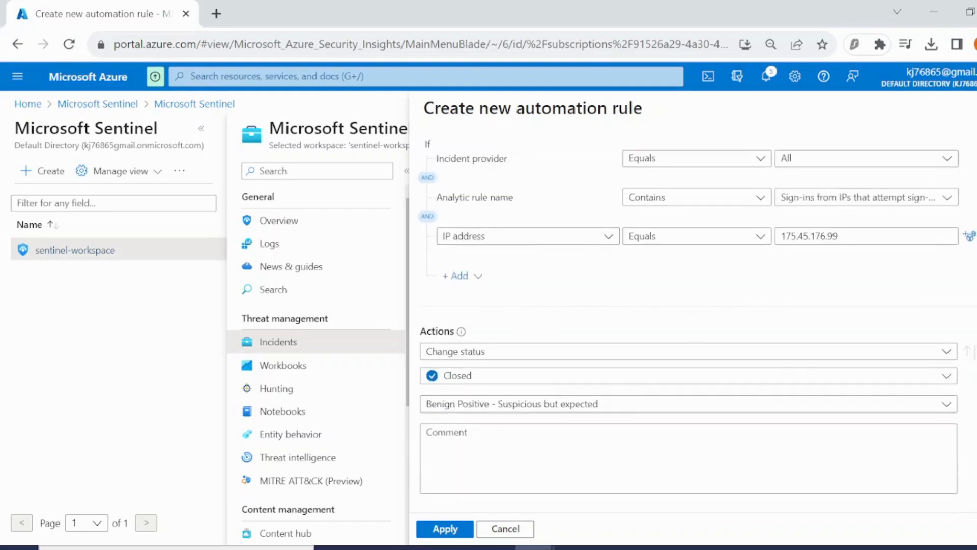
{"action": "scroll", "coordinate": [524, 269], "scroll_direction": "up", "scroll_amount": 3}
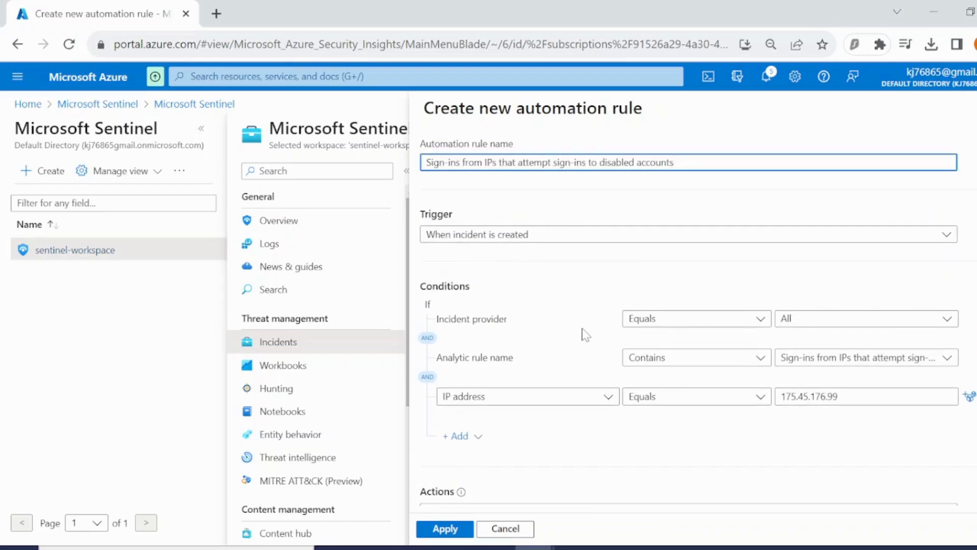
{"action": "scroll", "coordinate": [584, 334], "scroll_direction": "down", "scroll_amount": 5}
{"action": "scroll", "coordinate": [633, 345], "scroll_direction": "down", "scroll_amount": 1}
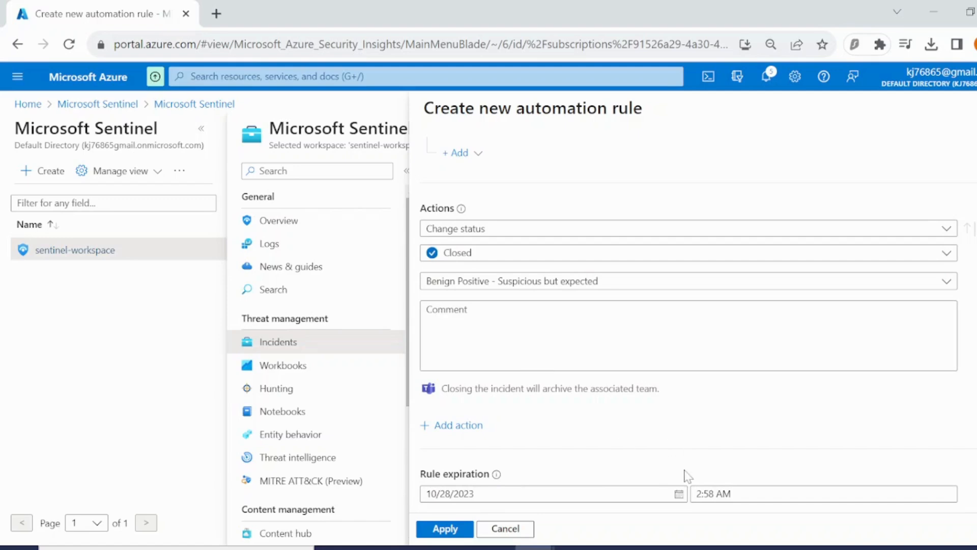
{"action": "left_click", "coordinate": [679, 494]}
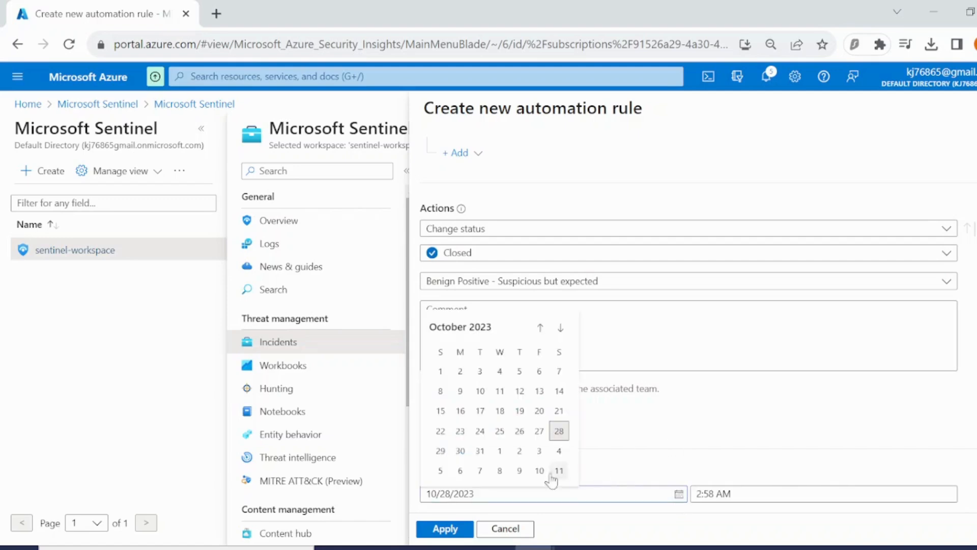
{"action": "left_click", "coordinate": [440, 451]}
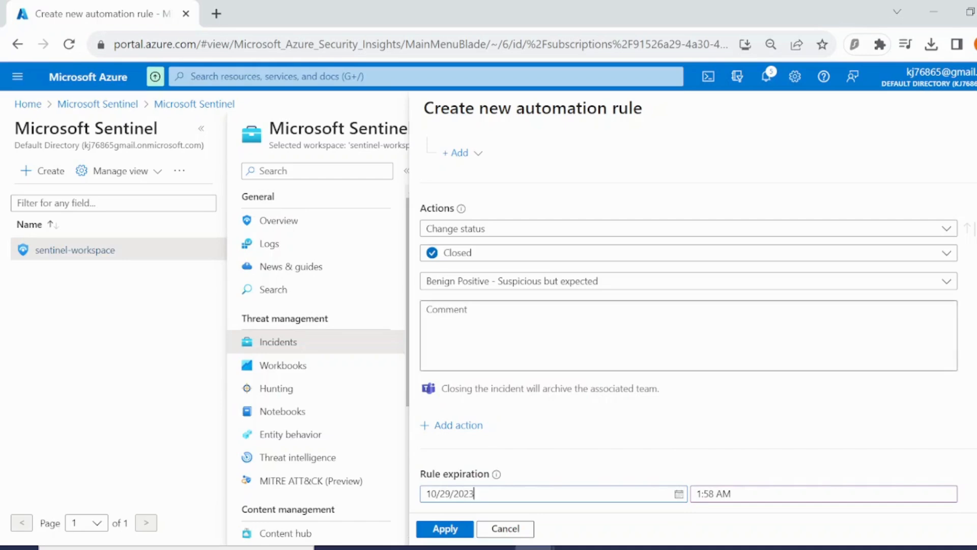
{"action": "left_click", "coordinate": [444, 530]}
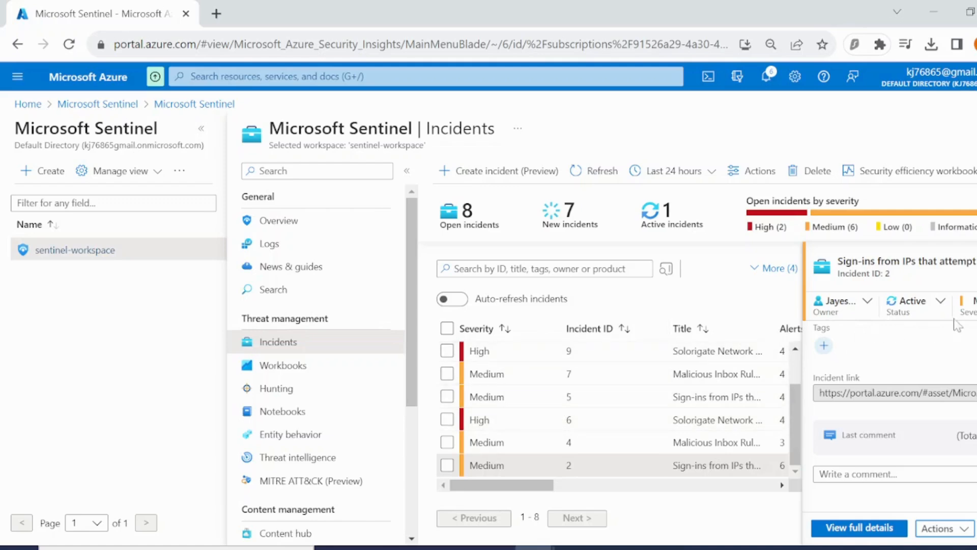
Close incident 2 with classification Benign Positive - Suspicious but expected and the comment "red team exercise".
{"action": "left_click", "coordinate": [936, 305]}
{"action": "left_click", "coordinate": [779, 392]}
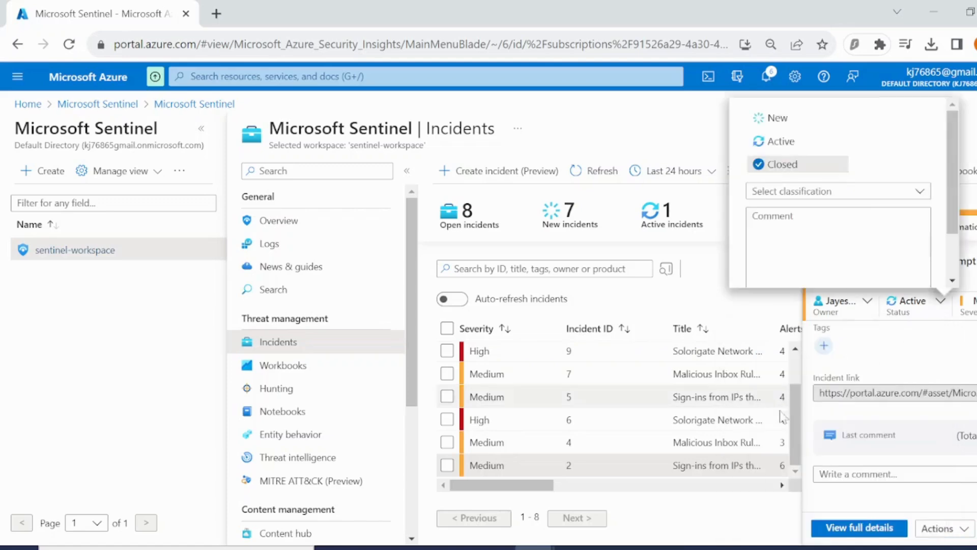
{"action": "left_click", "coordinate": [838, 191]}
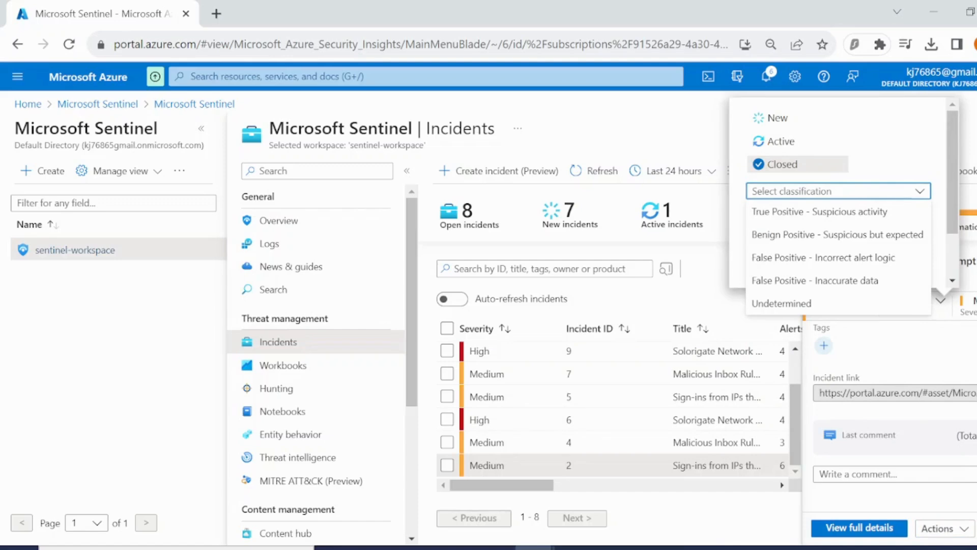
{"action": "left_click", "coordinate": [797, 235]}
{"action": "left_click", "coordinate": [838, 194]}
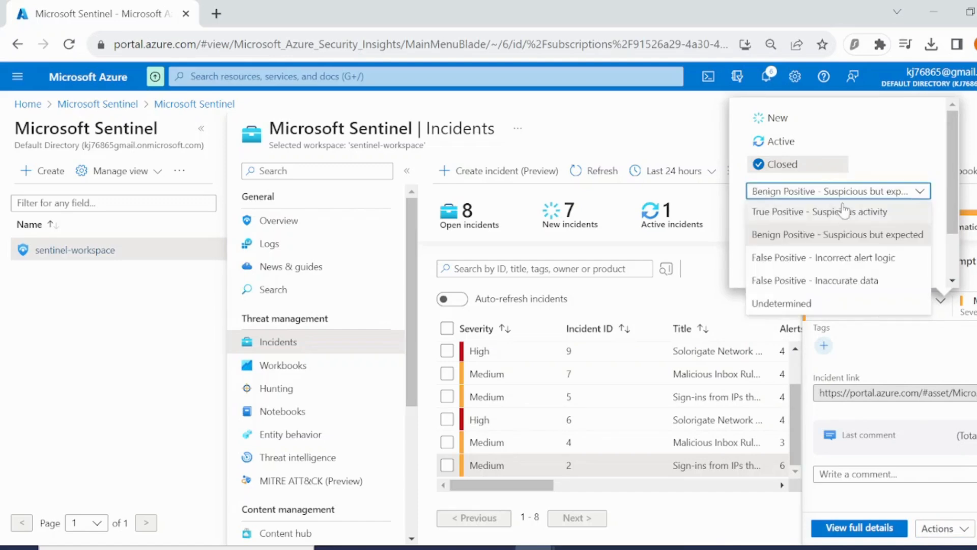
{"action": "left_click", "coordinate": [825, 234]}
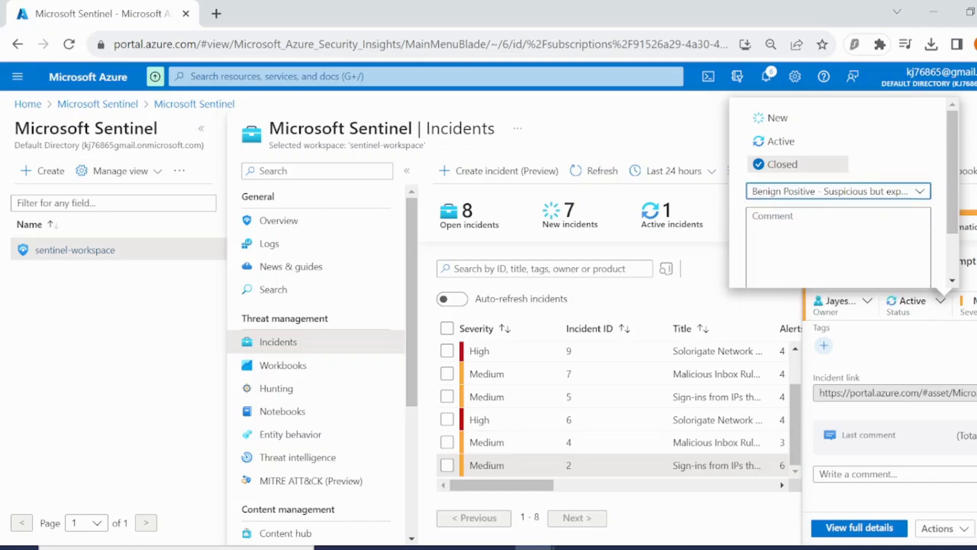
{"action": "left_click", "coordinate": [825, 235]}
{"action": "type", "text": "re"}
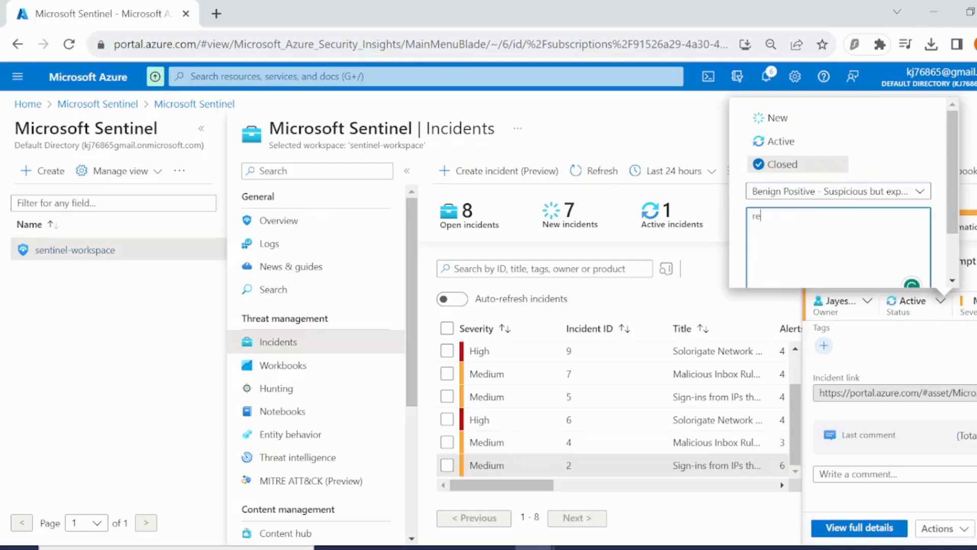
{"action": "type", "text": "d team exercise"}
{"action": "scroll", "coordinate": [792, 245], "scroll_direction": "down", "scroll_amount": 2}
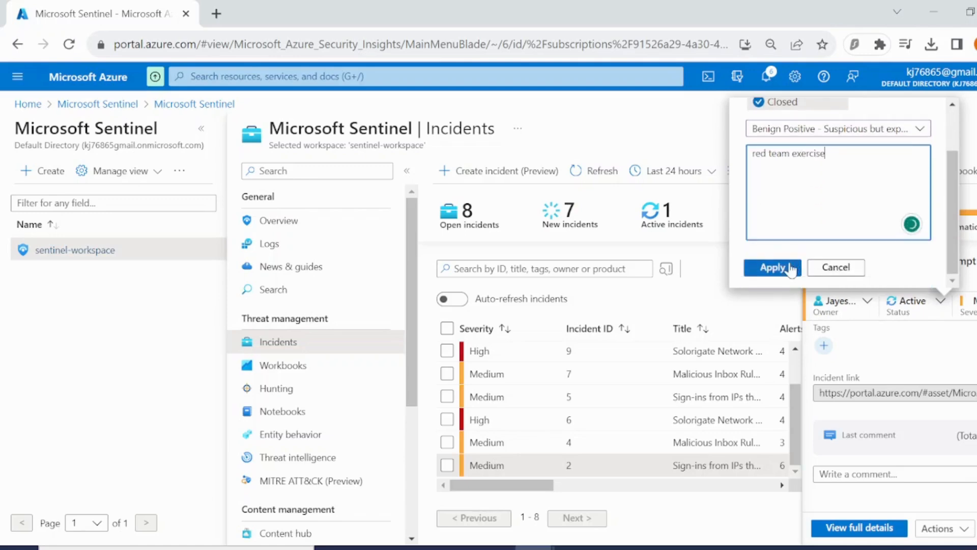
{"action": "left_click", "coordinate": [772, 267]}
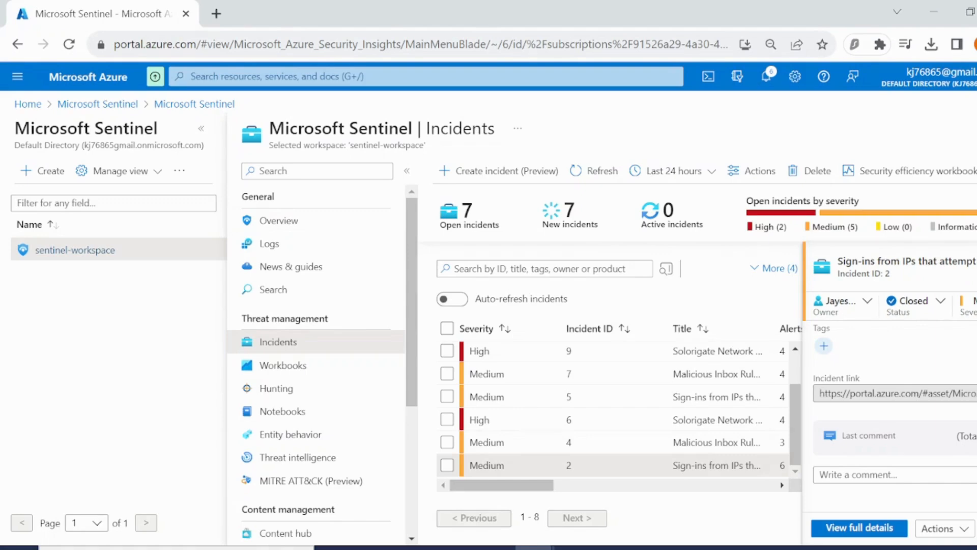
Select incident 6, Solorigate Network Beacon, and assign it to yourself.
{"action": "left_click", "coordinate": [587, 425]}
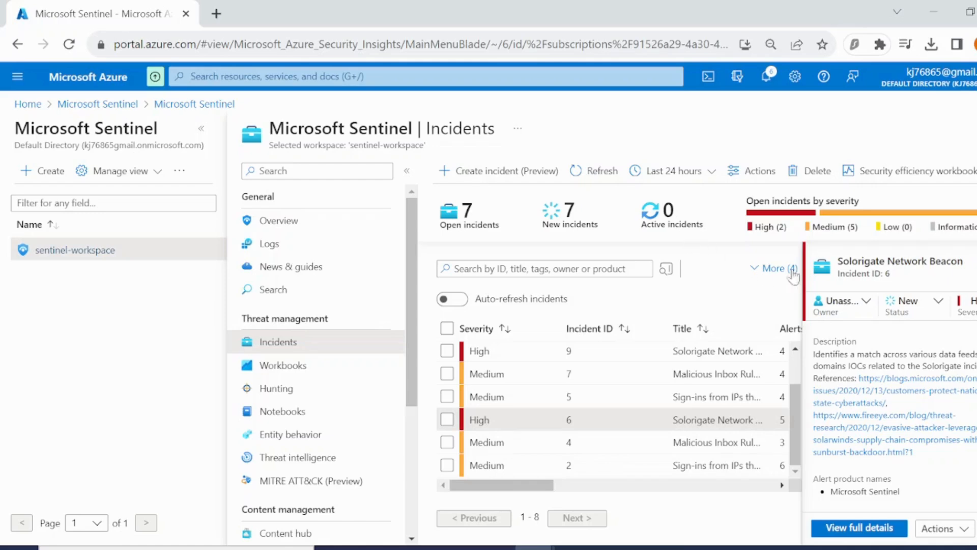
{"action": "left_click", "coordinate": [865, 303]}
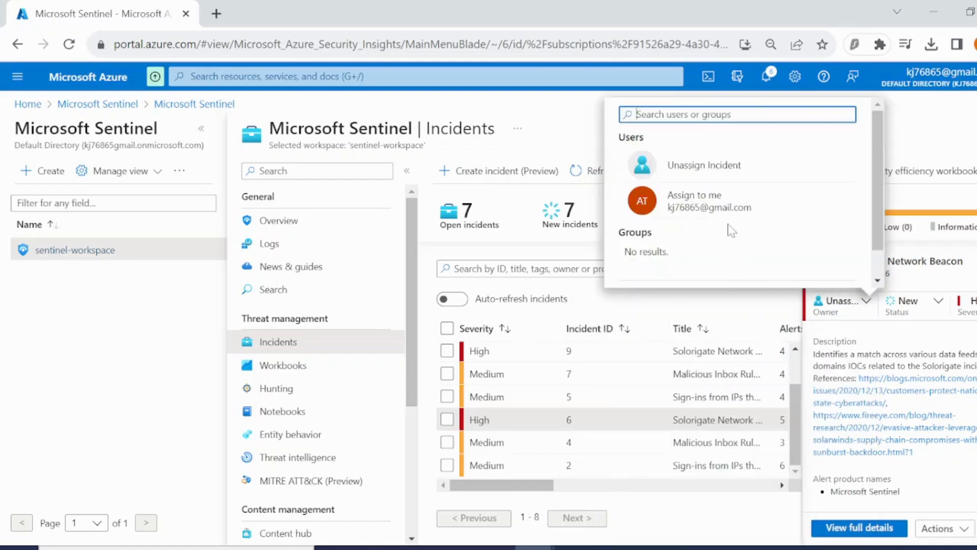
{"action": "left_click", "coordinate": [736, 201]}
{"action": "scroll", "coordinate": [736, 211], "scroll_direction": "down", "scroll_amount": 1}
{"action": "left_click", "coordinate": [649, 267]}
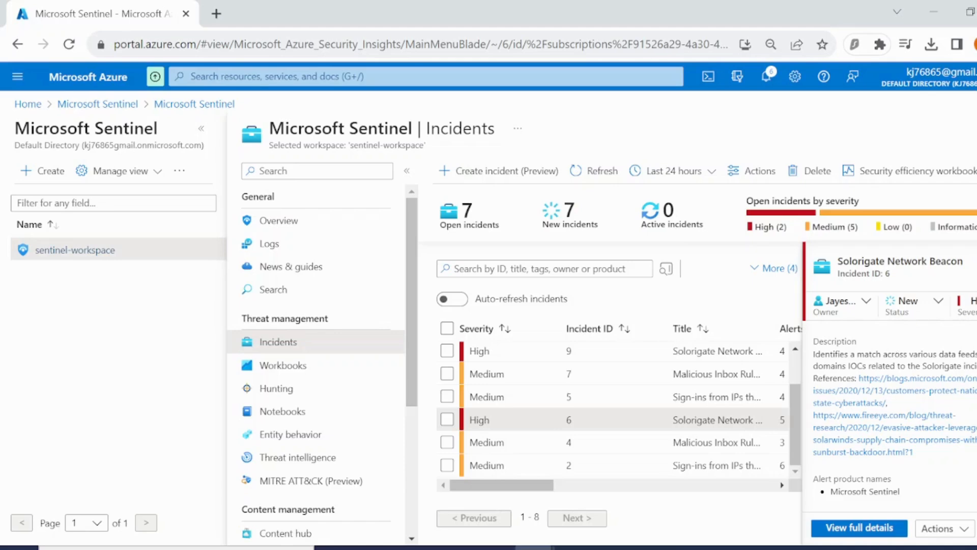
Open the Microsoft blog reference from incident 6's description, scroll through the article, and return to Sentinel.
{"action": "scroll", "coordinate": [884, 398], "scroll_direction": "down", "scroll_amount": 5}
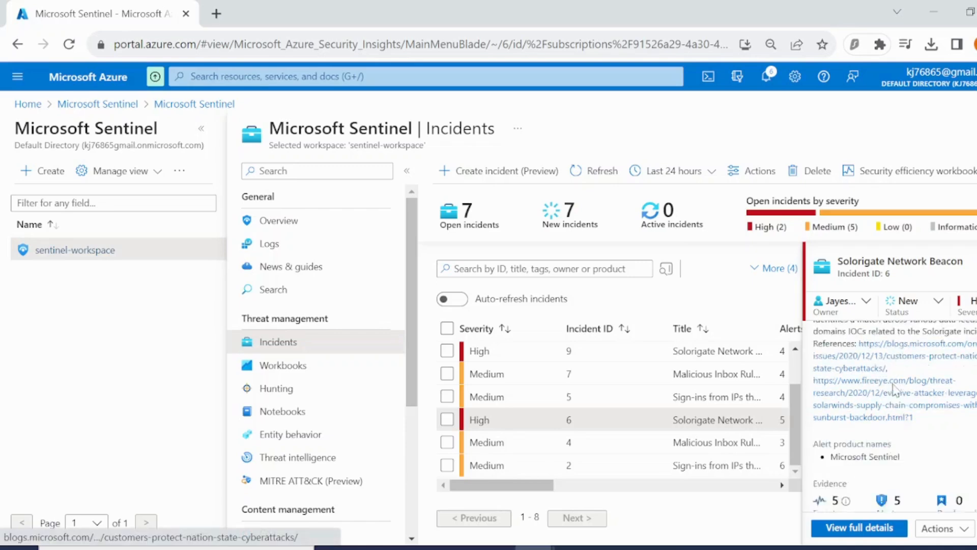
{"action": "scroll", "coordinate": [891, 392], "scroll_direction": "up", "scroll_amount": 5}
{"action": "left_click", "coordinate": [897, 387]}
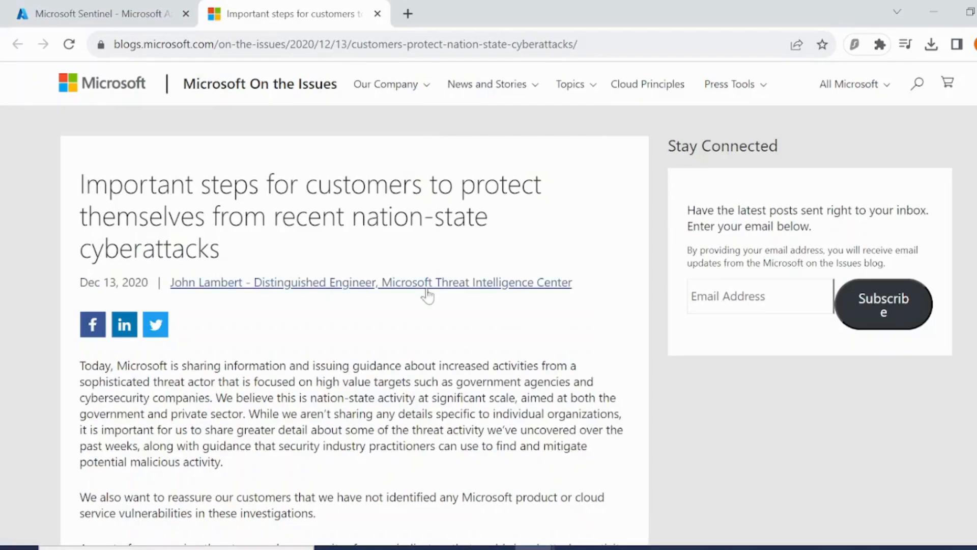
{"action": "scroll", "coordinate": [427, 295], "scroll_direction": "down", "scroll_amount": 14}
{"action": "scroll", "coordinate": [426, 295], "scroll_direction": "down", "scroll_amount": 5}
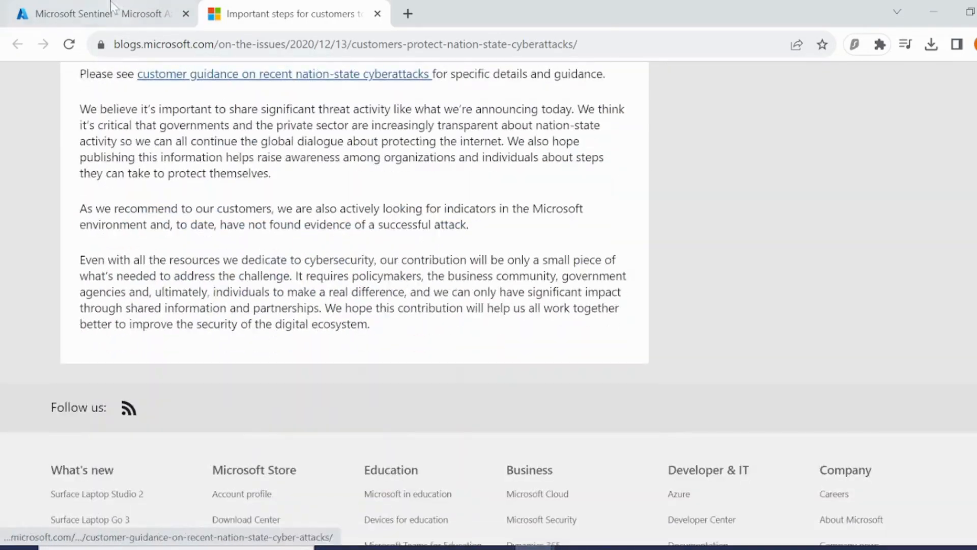
{"action": "left_click", "coordinate": [91, 14]}
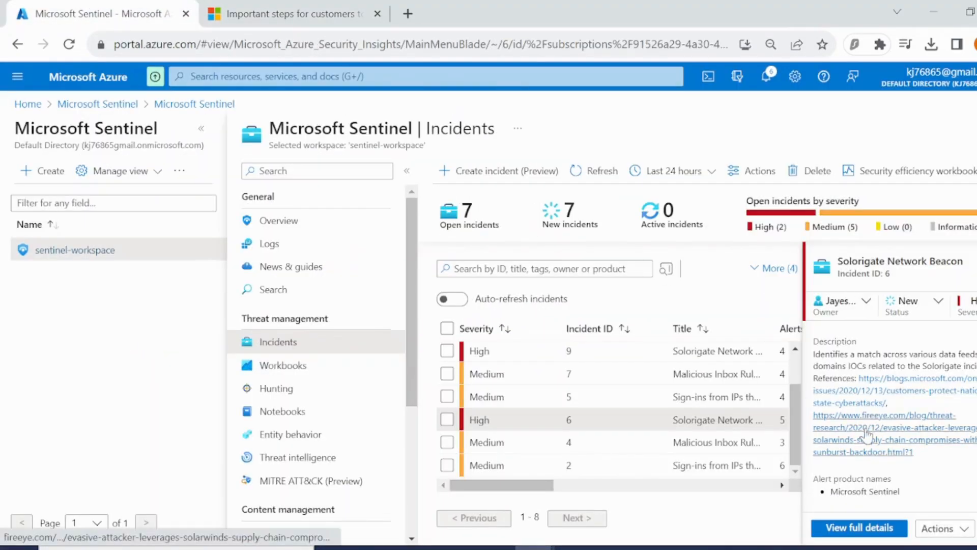
Open incident 6's full details page.
{"action": "scroll", "coordinate": [911, 387], "scroll_direction": "down", "scroll_amount": 3}
{"action": "scroll", "coordinate": [917, 374], "scroll_direction": "down", "scroll_amount": 5}
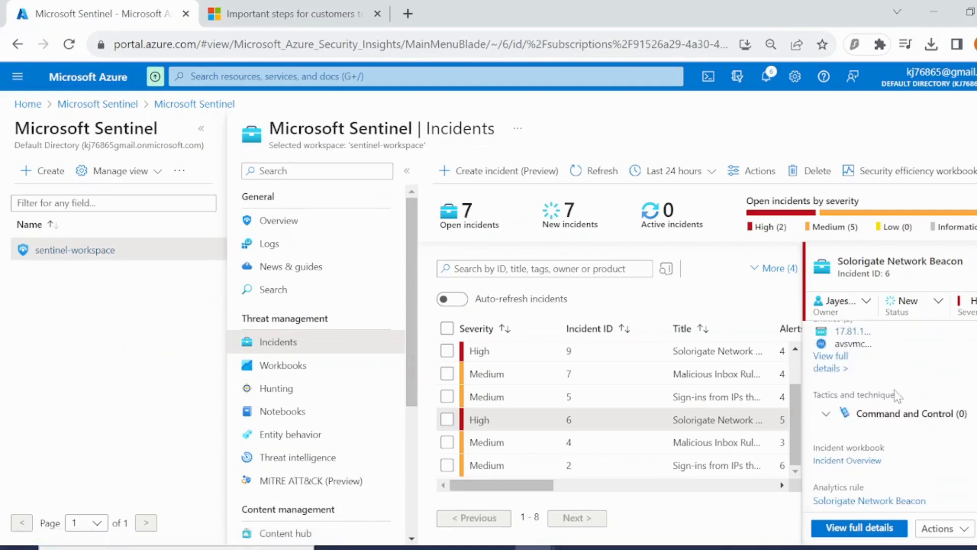
{"action": "left_click", "coordinate": [865, 528]}
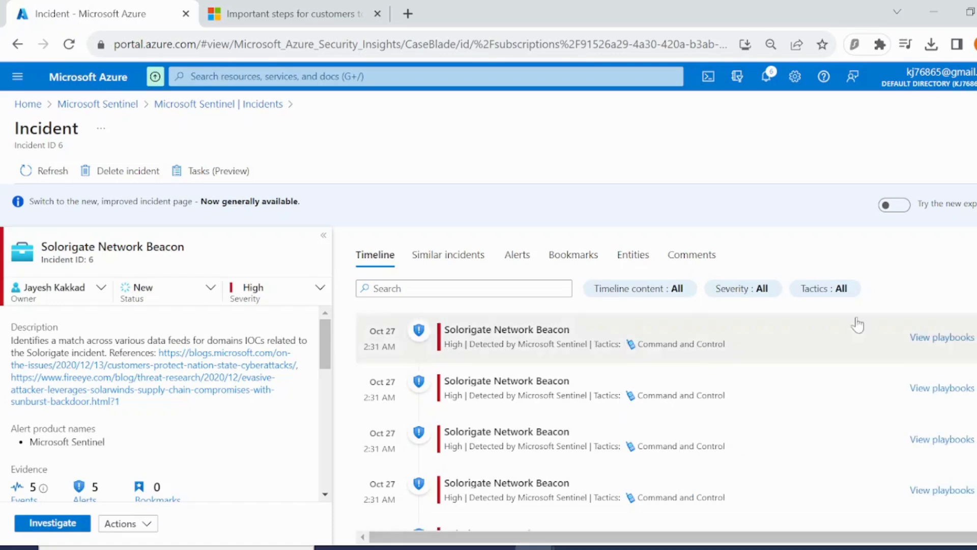
Scroll through incident 6's description, evidence, entities, tactics, analytics rule and comment sections.
{"action": "scroll", "coordinate": [581, 353], "scroll_direction": "up", "scroll_amount": 1}
{"action": "scroll", "coordinate": [198, 402], "scroll_direction": "down", "scroll_amount": 5}
{"action": "scroll", "coordinate": [169, 420], "scroll_direction": "up", "scroll_amount": 5}
{"action": "scroll", "coordinate": [169, 421], "scroll_direction": "down", "scroll_amount": 5}
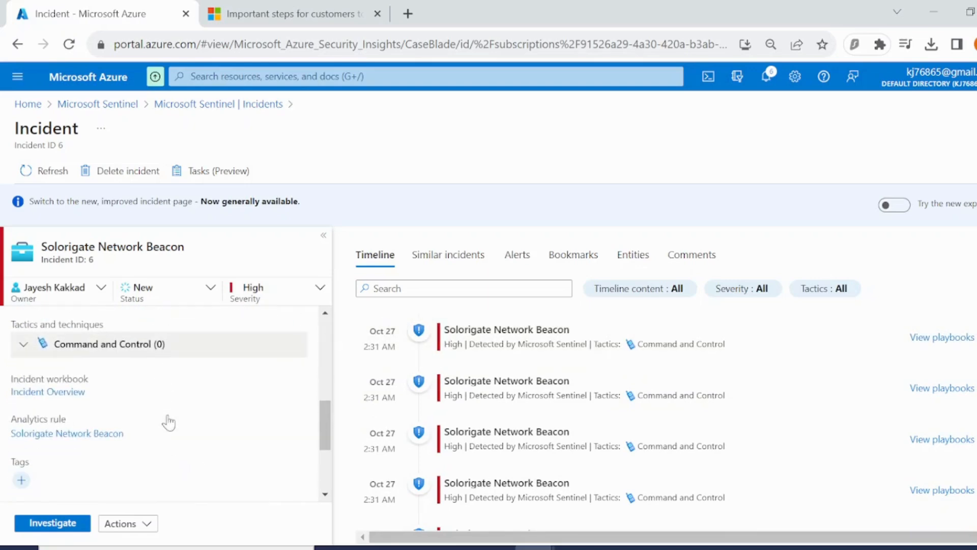
{"action": "scroll", "coordinate": [160, 410], "scroll_direction": "up", "scroll_amount": 1}
{"action": "scroll", "coordinate": [117, 361], "scroll_direction": "down", "scroll_amount": 3}
{"action": "scroll", "coordinate": [117, 362], "scroll_direction": "up", "scroll_amount": 3}
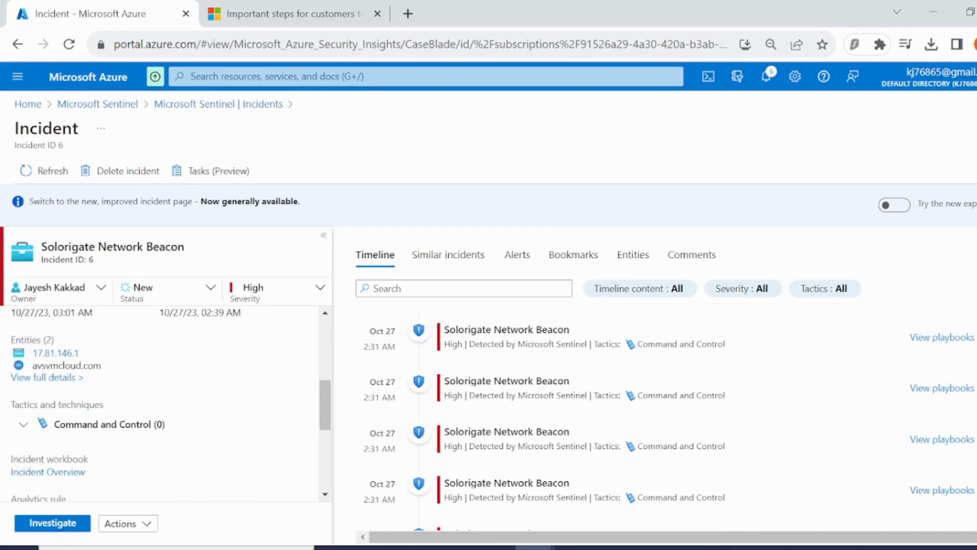
{"action": "scroll", "coordinate": [125, 388], "scroll_direction": "down", "scroll_amount": 3}
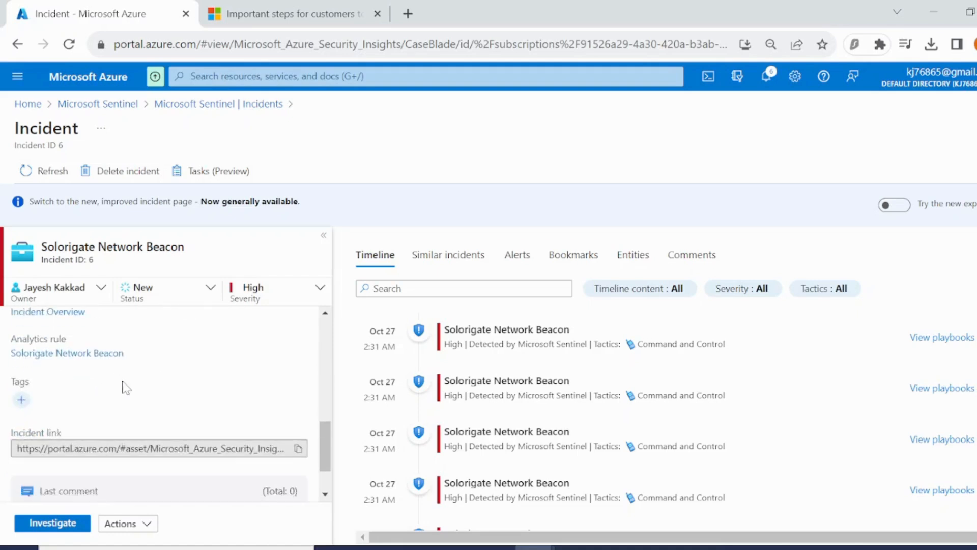
{"action": "scroll", "coordinate": [125, 388], "scroll_direction": "down", "scroll_amount": 2}
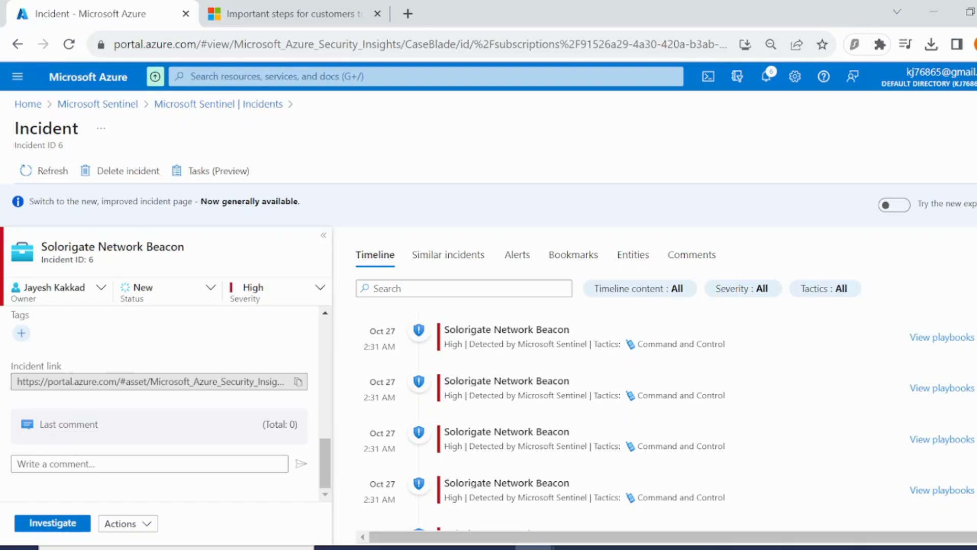
{"action": "scroll", "coordinate": [97, 430], "scroll_direction": "up", "scroll_amount": 3}
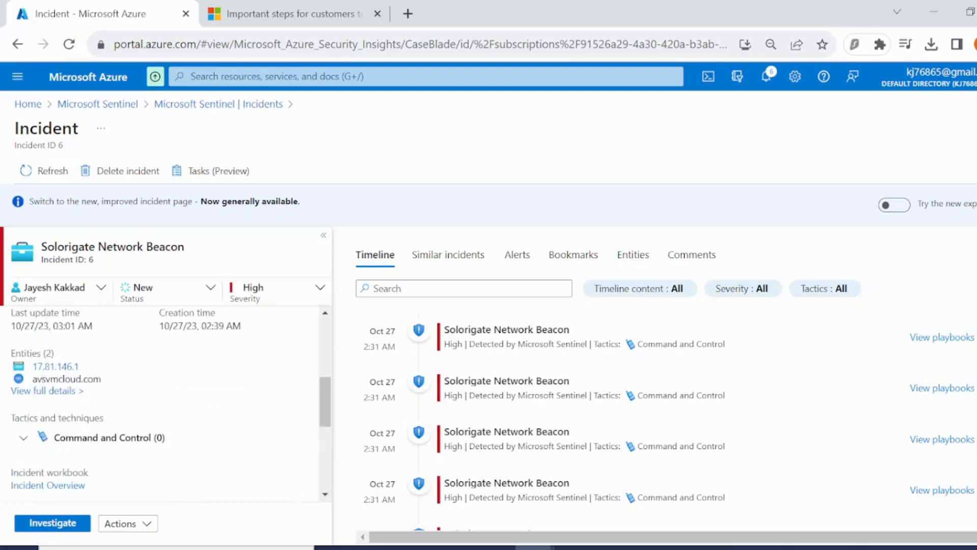
{"action": "scroll", "coordinate": [140, 419], "scroll_direction": "up", "scroll_amount": 3}
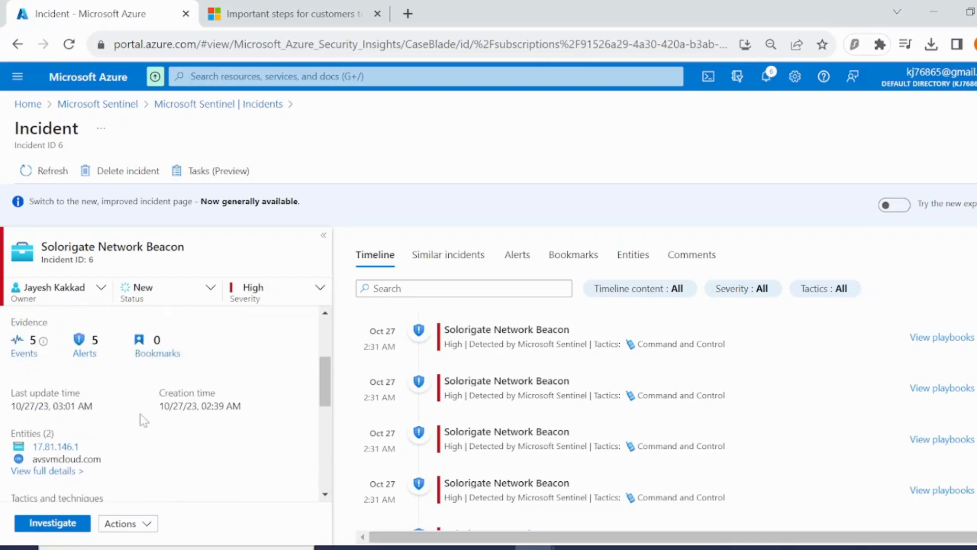
{"action": "scroll", "coordinate": [139, 413], "scroll_direction": "up", "scroll_amount": 2}
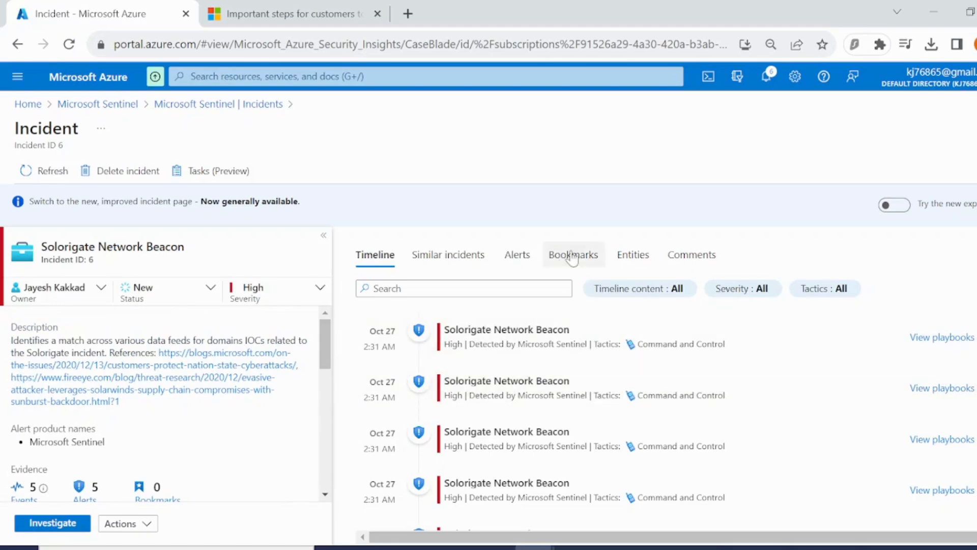
Open incident 6's alerts list and view the first alert's events in Logs.
{"action": "left_click", "coordinate": [520, 256]}
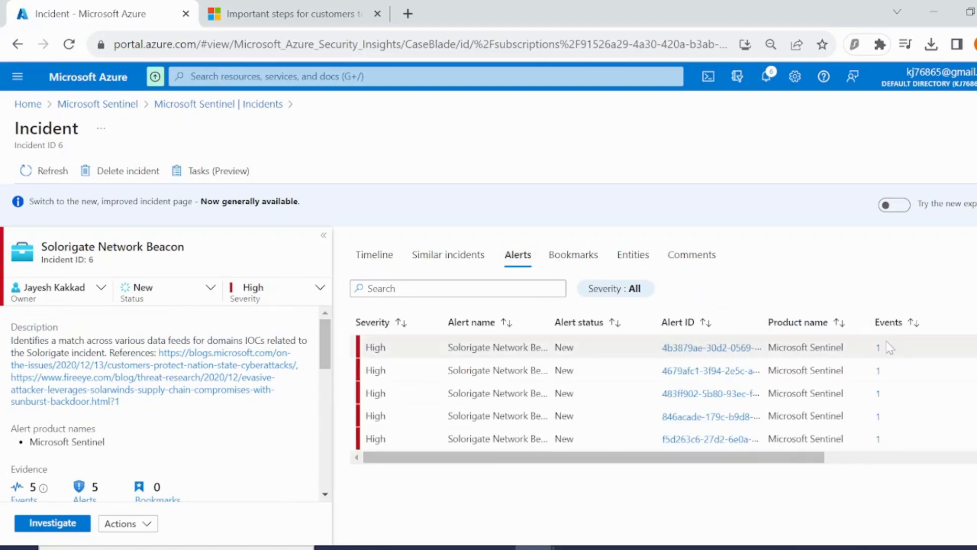
{"action": "left_click", "coordinate": [879, 347]}
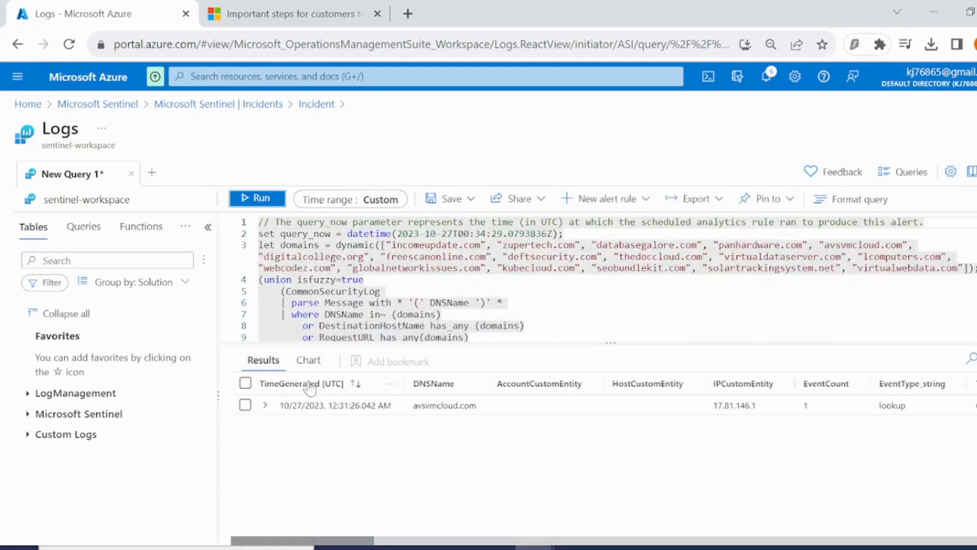
Expand the avsvmcloud.com result row and scroll through its event fields.
{"action": "left_click", "coordinate": [266, 406]}
{"action": "scroll", "coordinate": [357, 458], "scroll_direction": "down", "scroll_amount": 3}
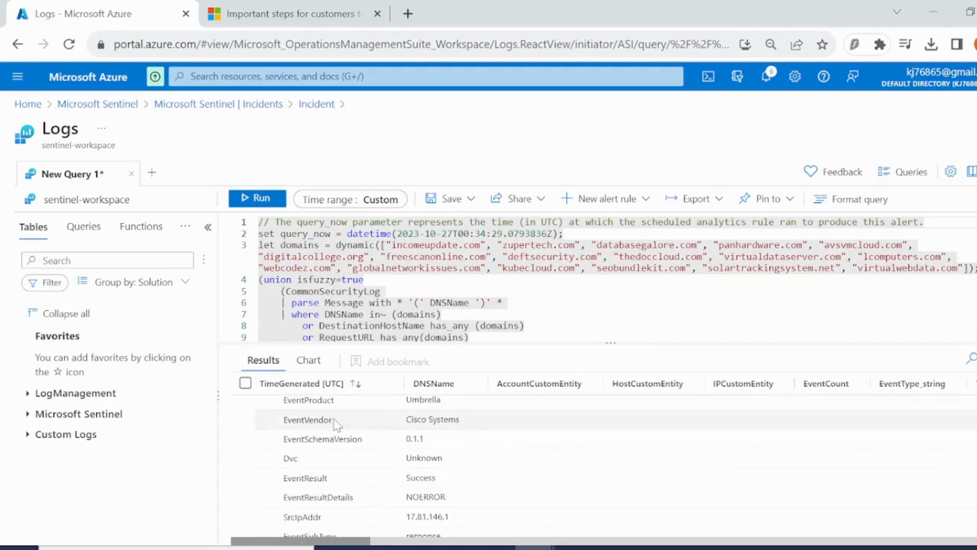
{"action": "scroll", "coordinate": [359, 464], "scroll_direction": "up", "scroll_amount": 2}
{"action": "scroll", "coordinate": [359, 464], "scroll_direction": "up", "scroll_amount": 2}
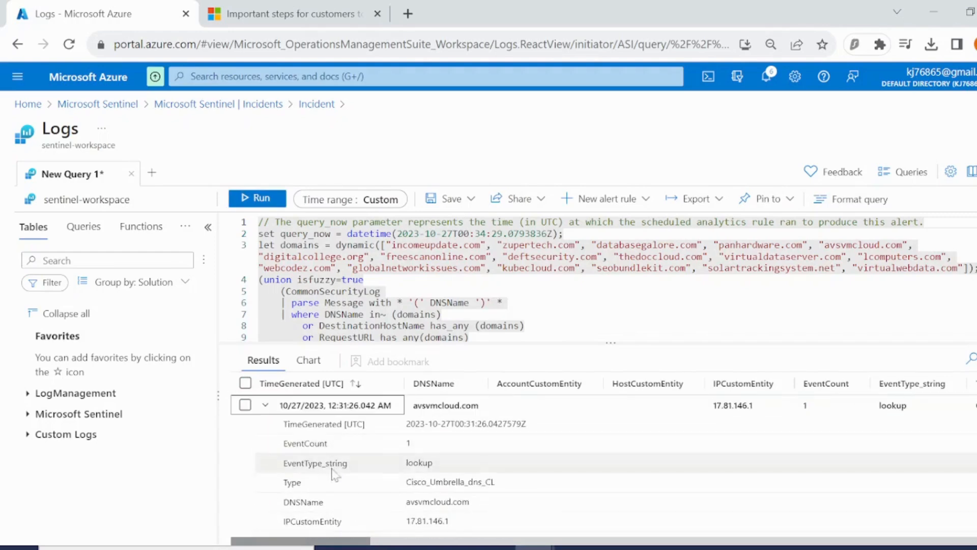
{"action": "scroll", "coordinate": [330, 486], "scroll_direction": "down", "scroll_amount": 3}
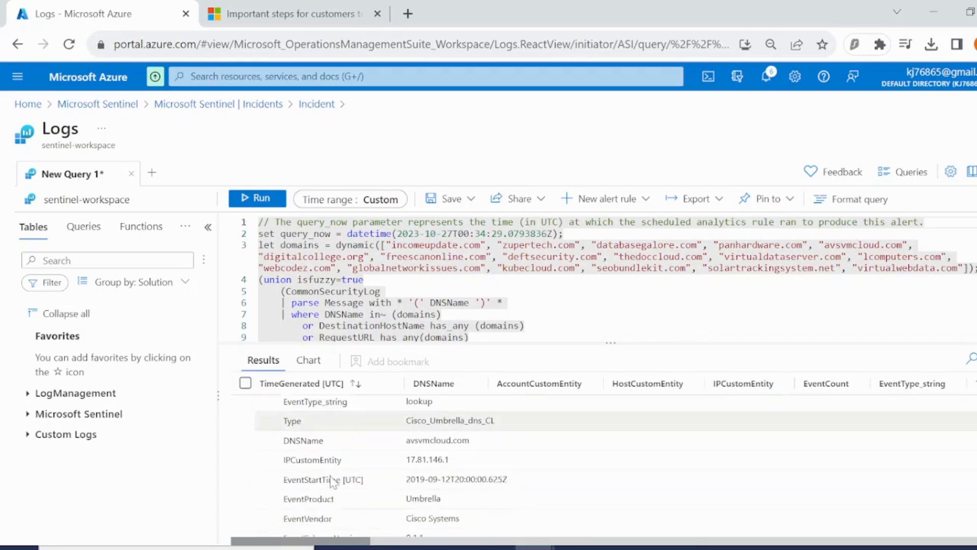
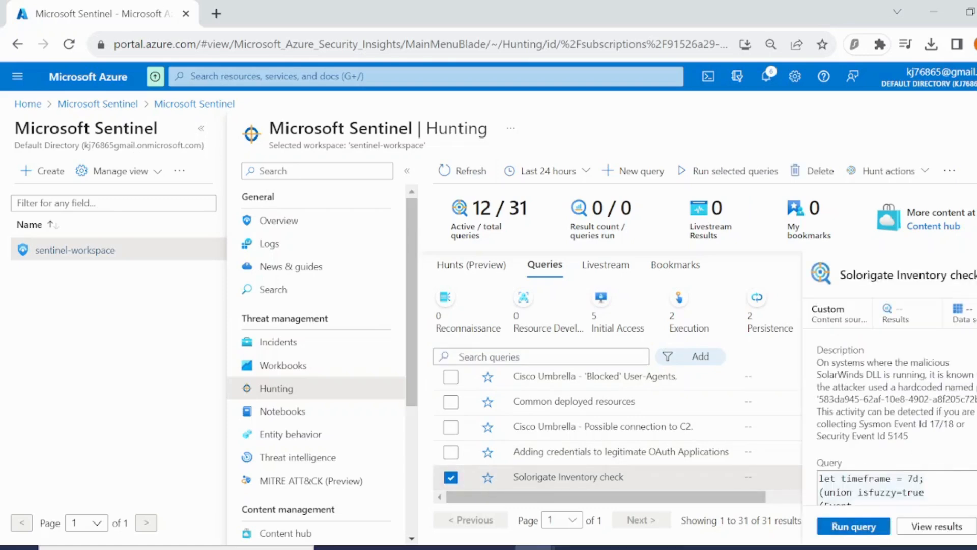
Run the Solorigate Inventory check hunting query and view its results in Logs.
{"action": "left_click", "coordinate": [858, 529]}
{"action": "left_click", "coordinate": [936, 526]}
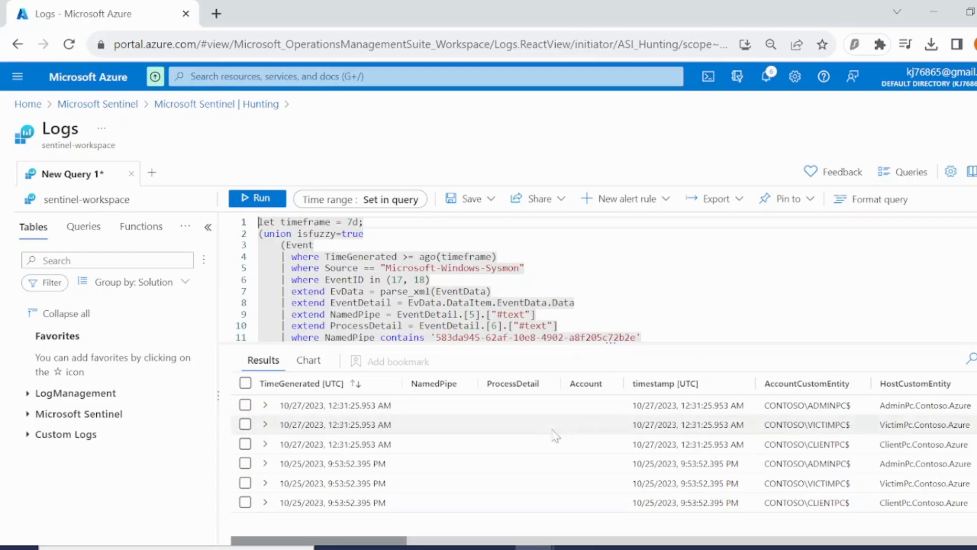
{"action": "scroll", "coordinate": [537, 410], "scroll_direction": "down", "scroll_amount": 1}
{"action": "left_click_drag", "start_coordinate": [393, 507], "coordinate": [282, 448]}
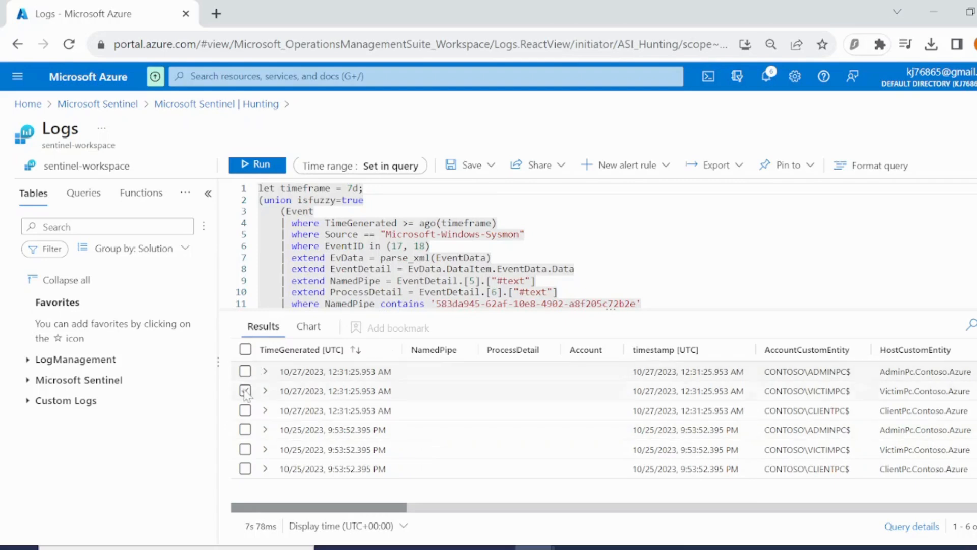
Select the three 10/25/2023 result rows and create hunting bookmarks from them.
{"action": "left_click", "coordinate": [244, 430]}
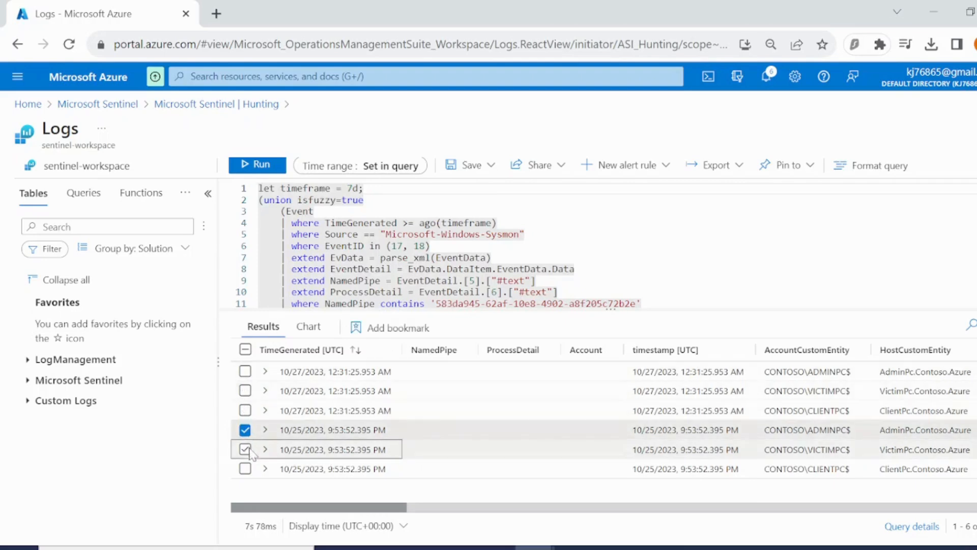
{"action": "left_click", "coordinate": [245, 450]}
{"action": "left_click", "coordinate": [244, 469]}
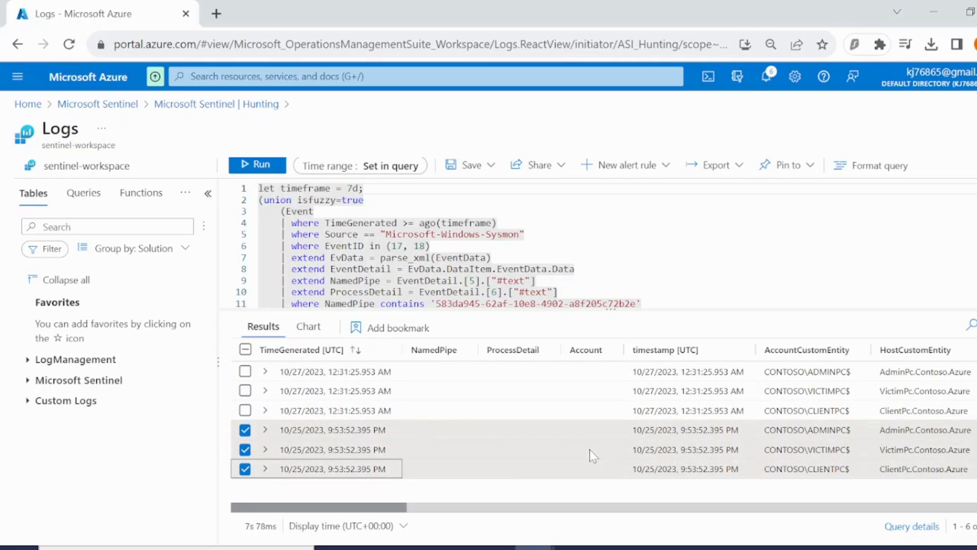
{"action": "left_click", "coordinate": [402, 328]}
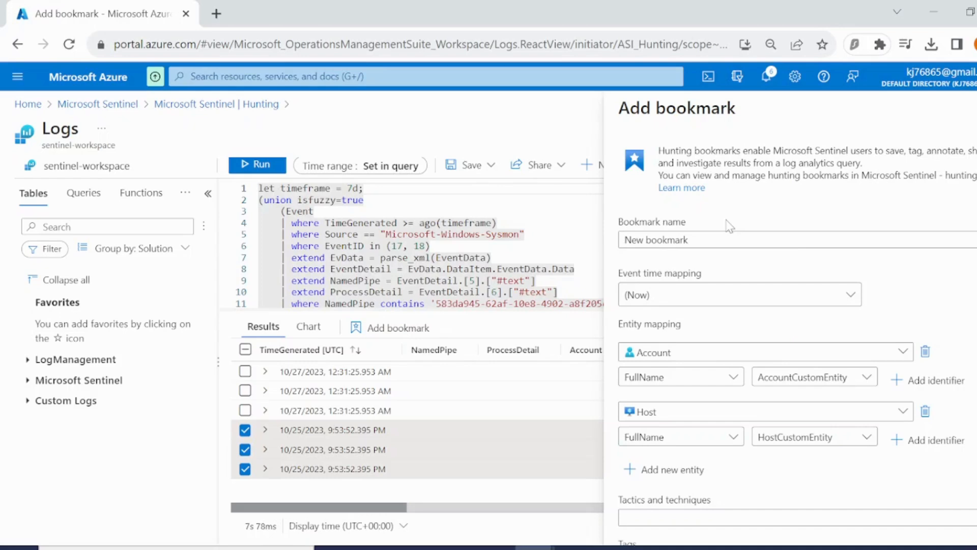
{"action": "scroll", "coordinate": [759, 324], "scroll_direction": "down", "scroll_amount": 4}
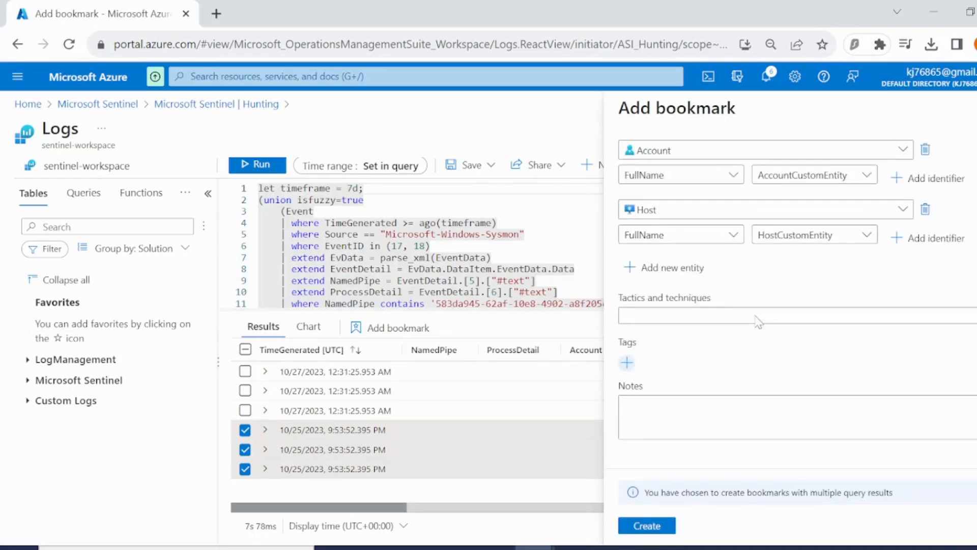
{"action": "left_click", "coordinate": [669, 526]}
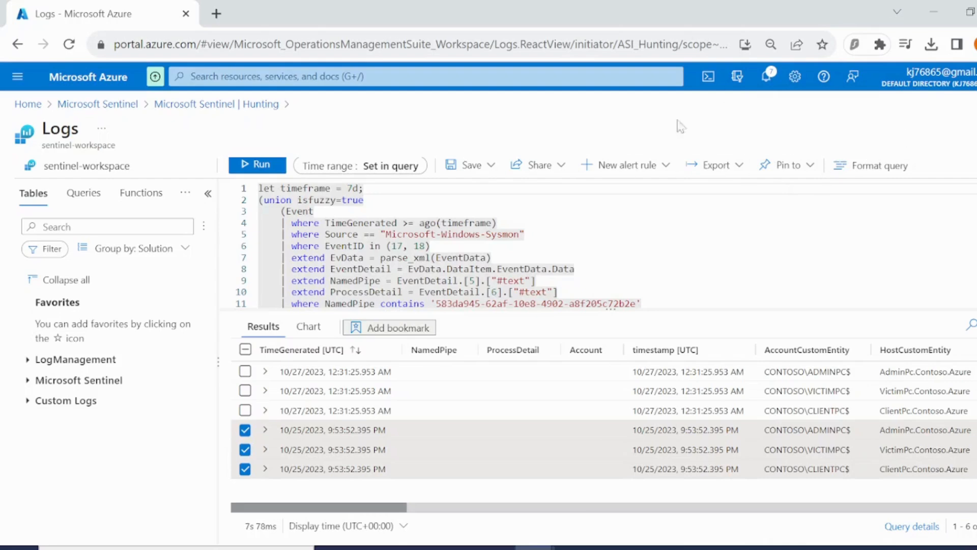
Close the Logs query, discarding unsaved edits, and open the Hunting bookmarks list.
{"action": "left_click", "coordinate": [765, 86]}
{"action": "left_click", "coordinate": [765, 87]}
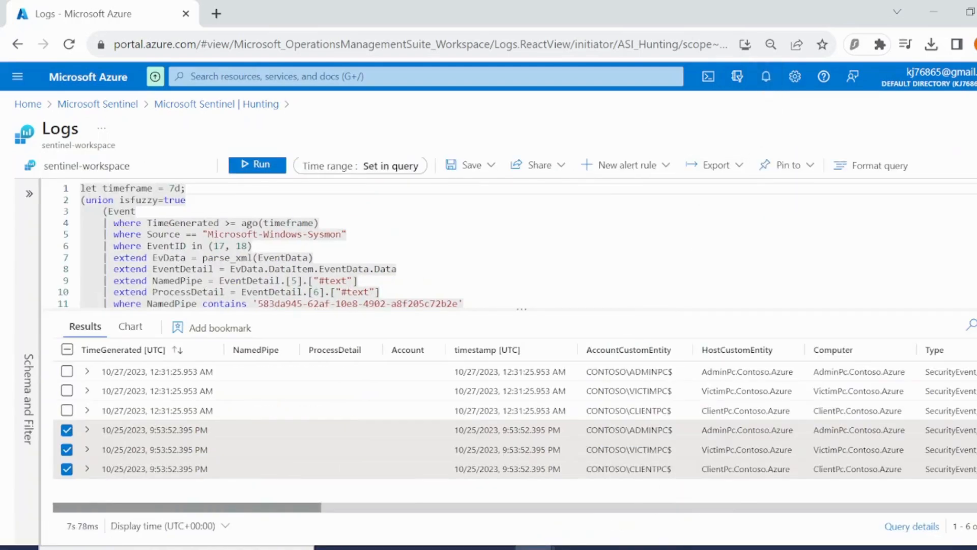
{"action": "left_click", "coordinate": [974, 131]}
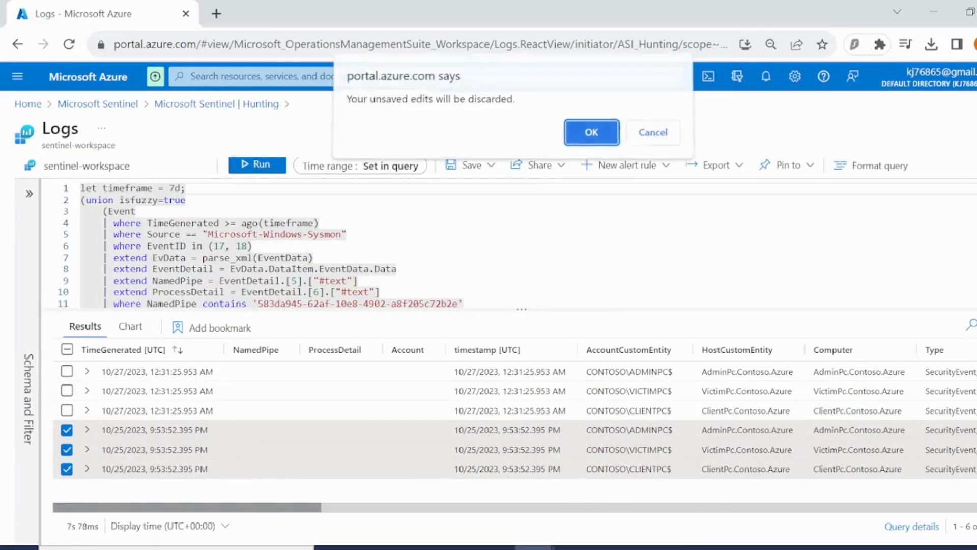
{"action": "left_click", "coordinate": [596, 145]}
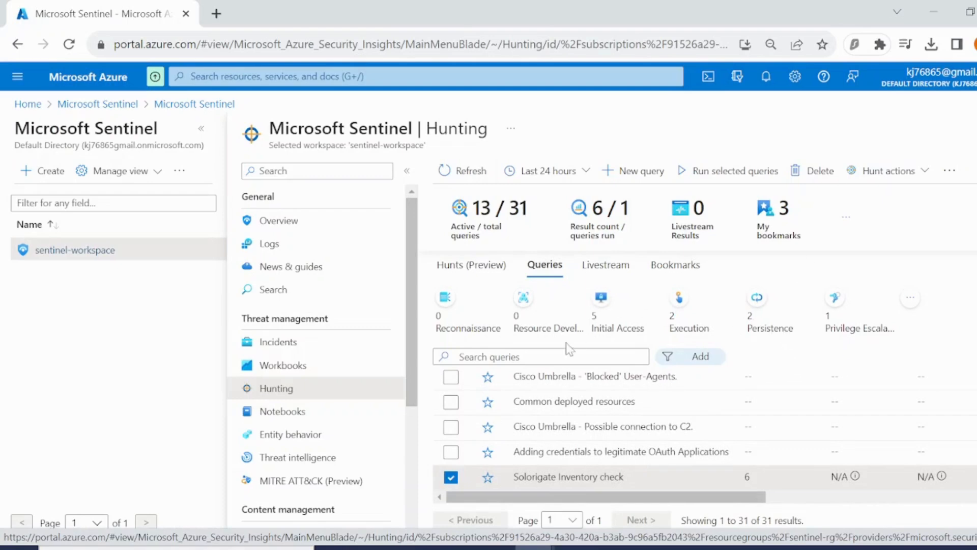
{"action": "left_click", "coordinate": [671, 269]}
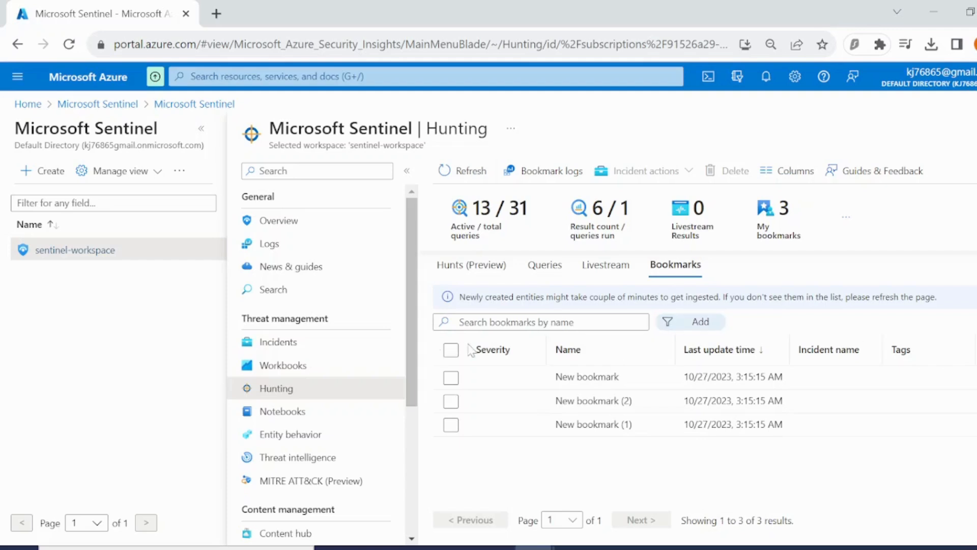
Select all three bookmarks and start adding them to an existing incident, choosing incident 9.
{"action": "left_click", "coordinate": [451, 350]}
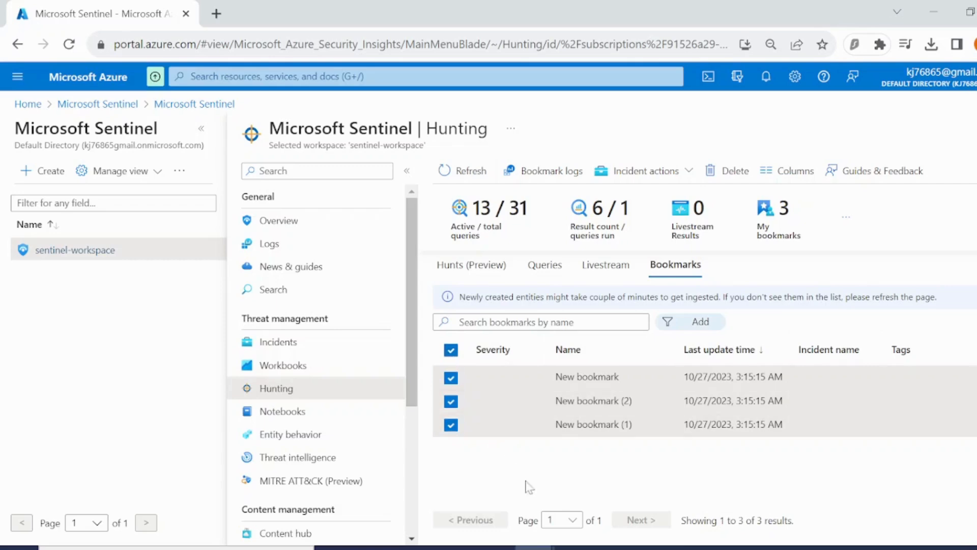
{"action": "left_click", "coordinate": [693, 175]}
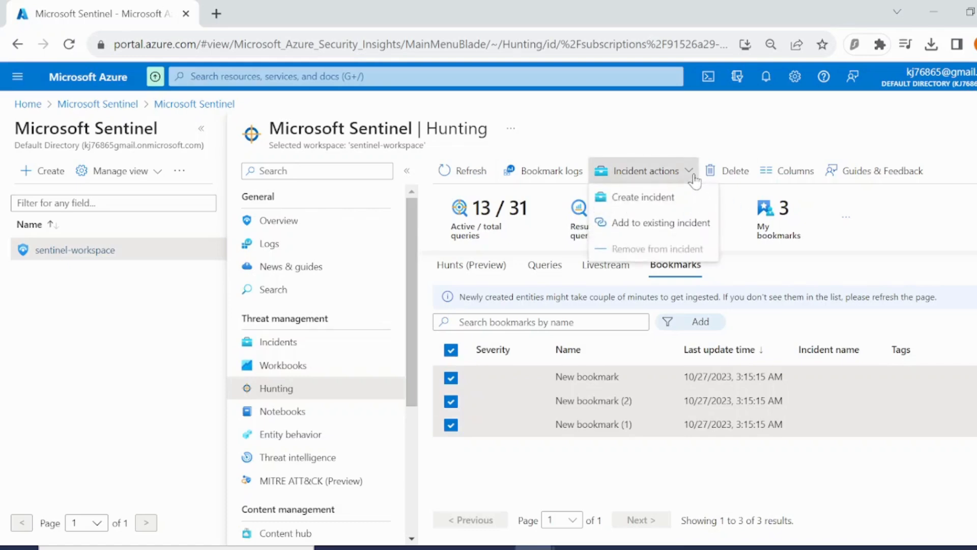
{"action": "left_click", "coordinate": [661, 223]}
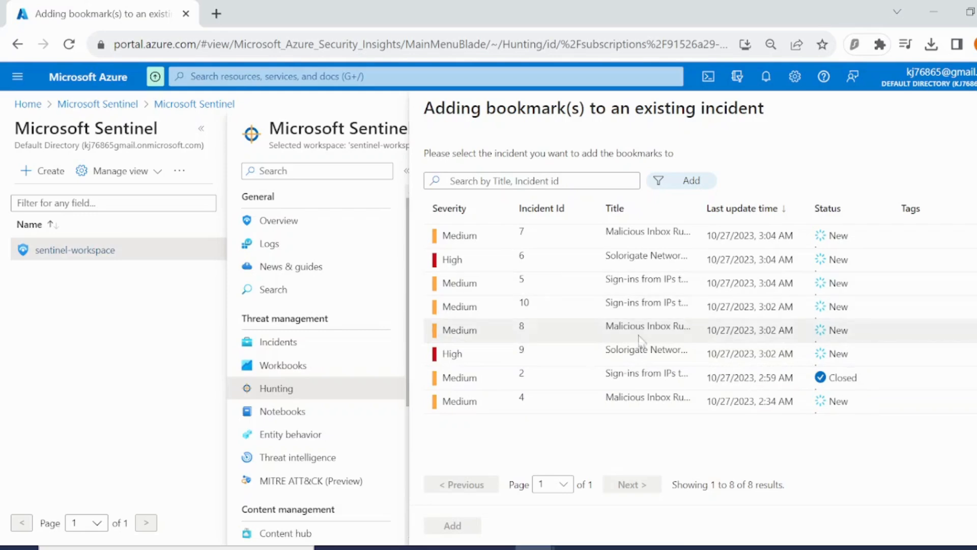
{"action": "left_click", "coordinate": [592, 359]}
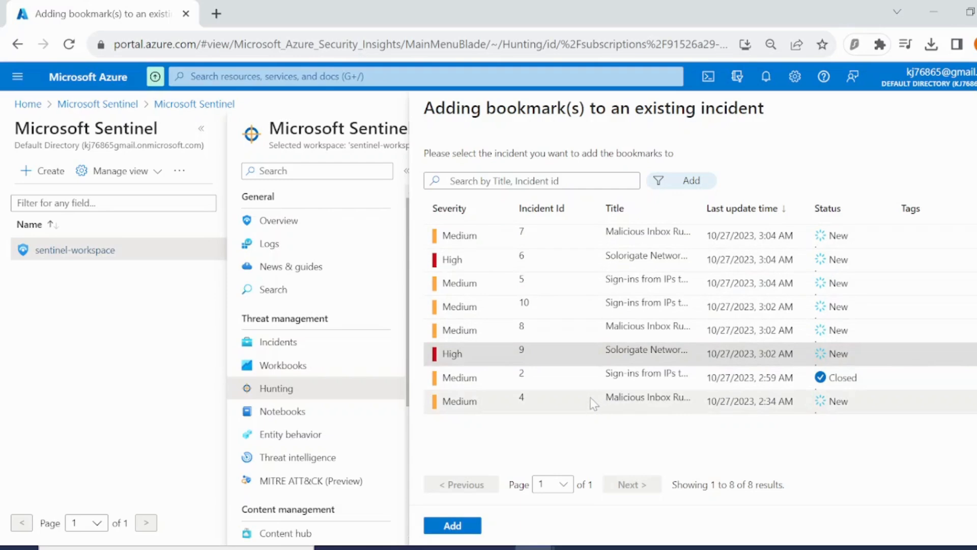
{"action": "left_click", "coordinate": [683, 190]}
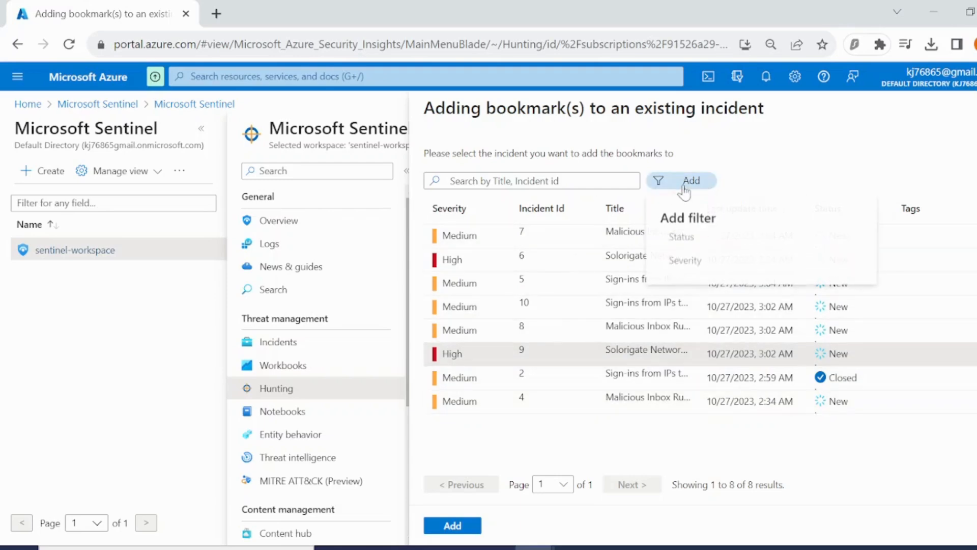
{"action": "left_click", "coordinate": [702, 242]}
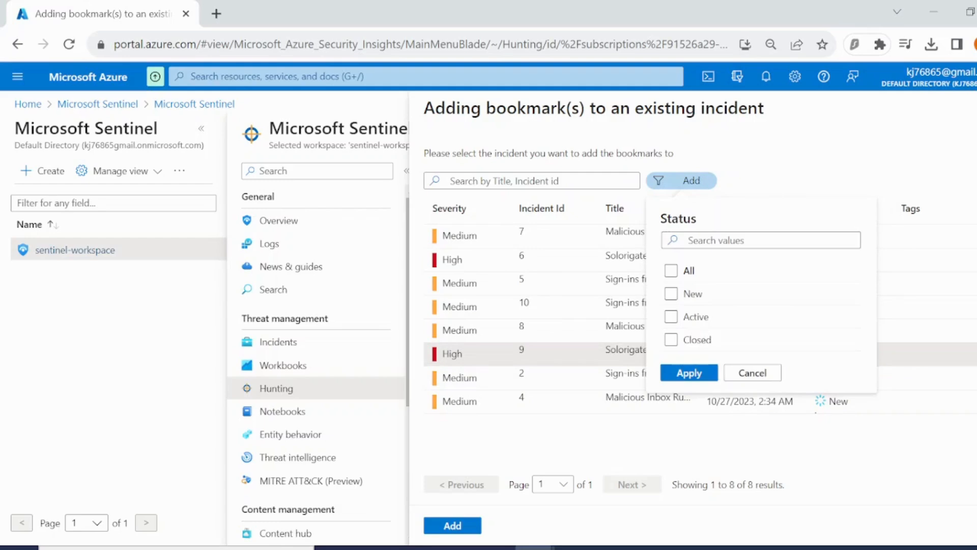
{"action": "left_click", "coordinate": [769, 158]}
{"action": "left_click", "coordinate": [562, 178]}
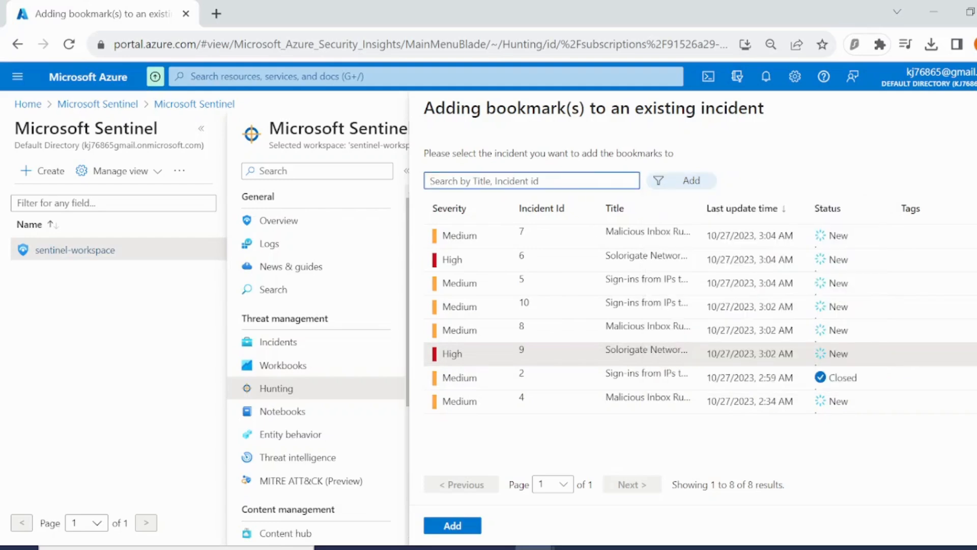
Add the bookmarks to incident 9, Solorigate Network Beacon.
{"action": "left_click", "coordinate": [544, 223]}
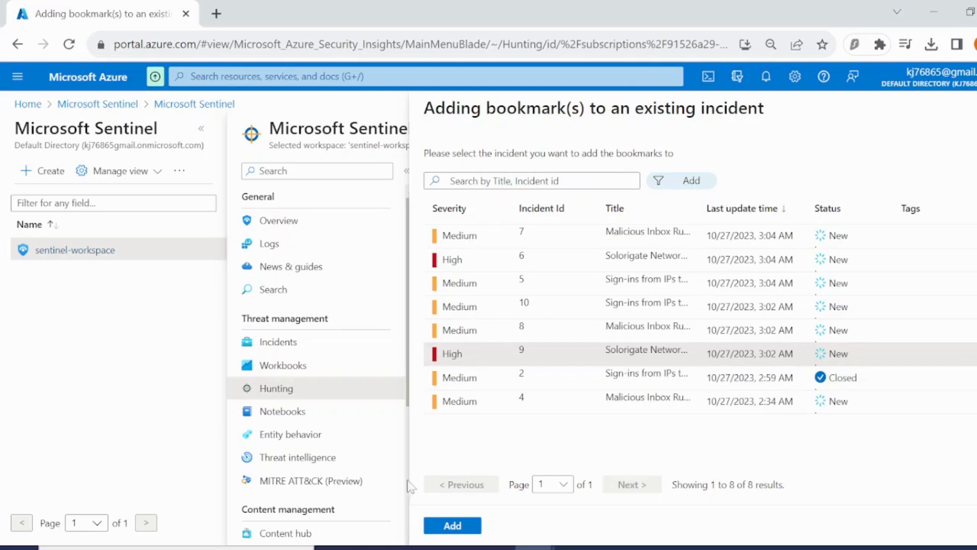
{"action": "left_click", "coordinate": [529, 329]}
{"action": "left_click", "coordinate": [533, 311]}
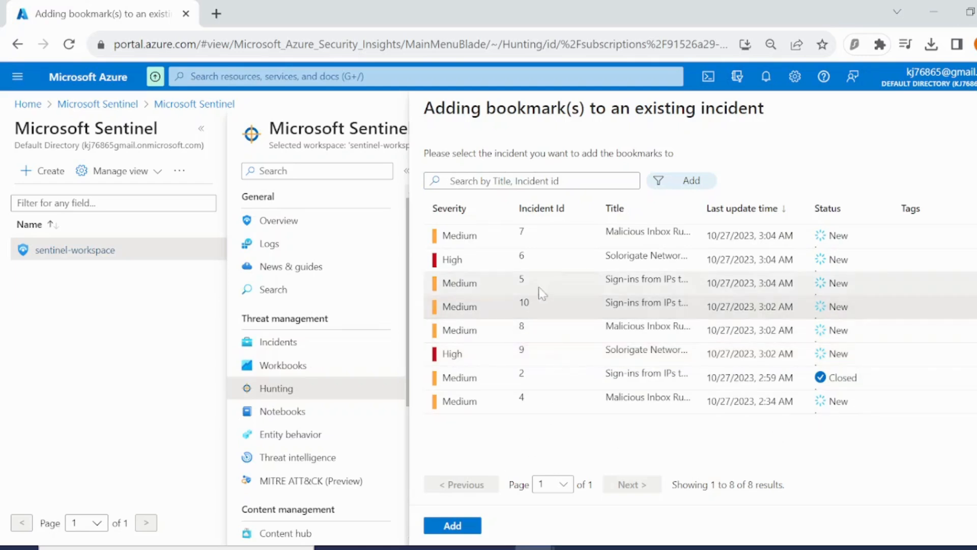
{"action": "left_click", "coordinate": [537, 263]}
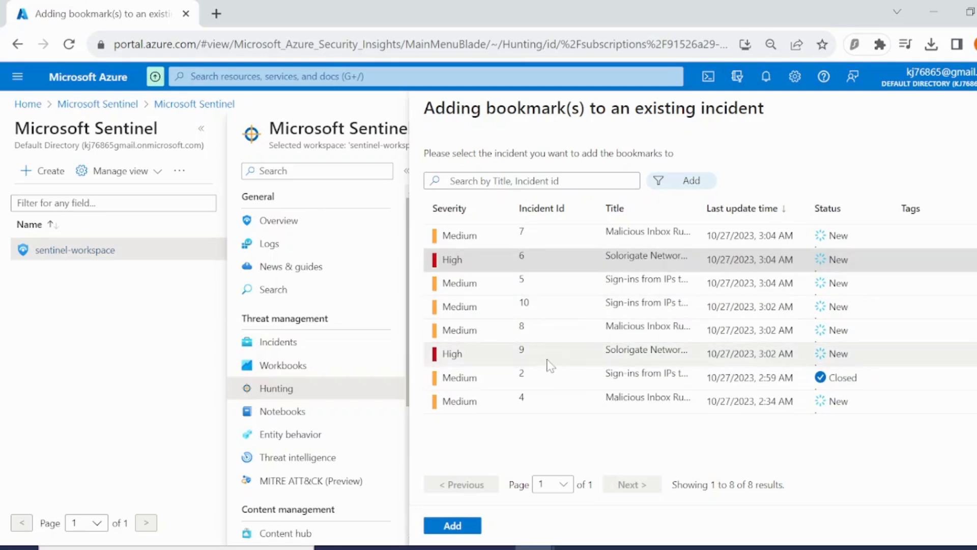
{"action": "left_click", "coordinate": [550, 364]}
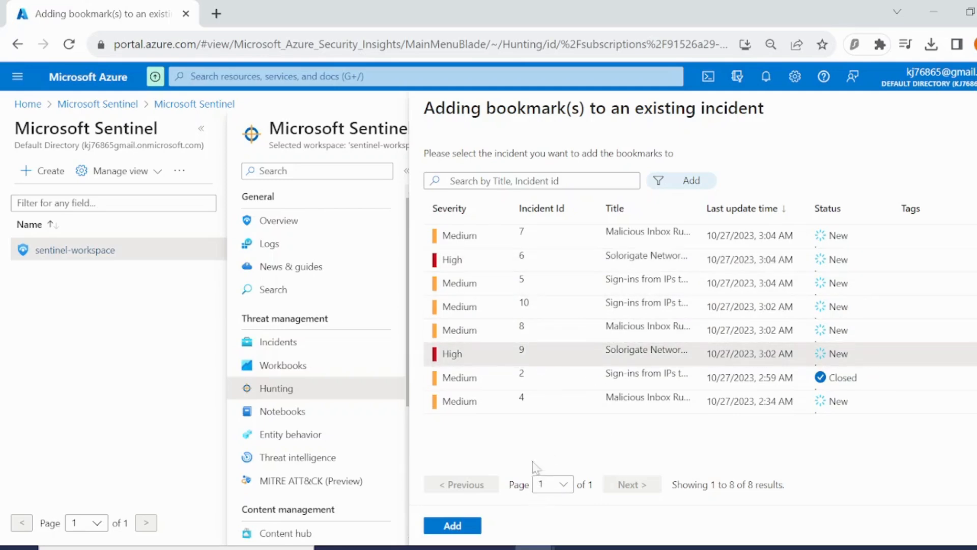
{"action": "left_click", "coordinate": [459, 525]}
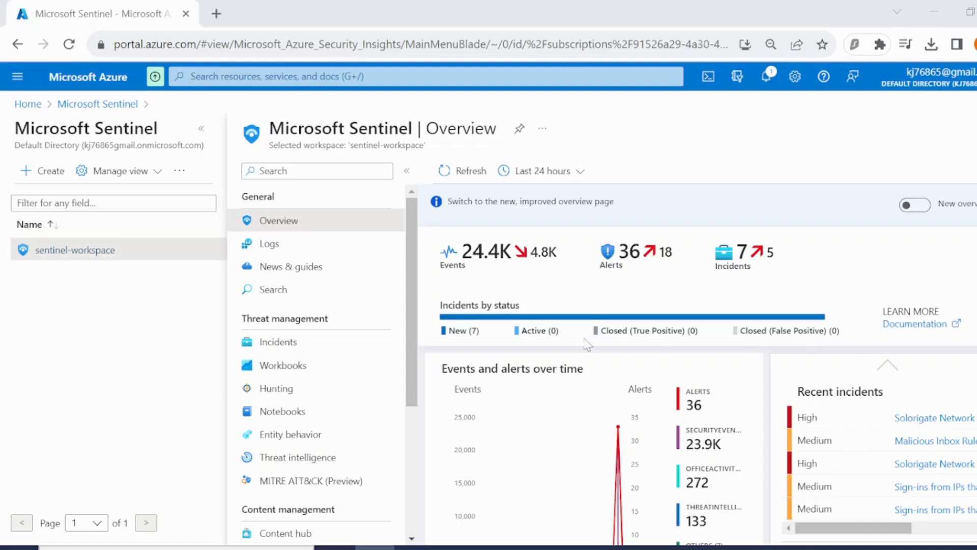
Open incident 9's full details page from the incidents list.
{"action": "left_click", "coordinate": [340, 344]}
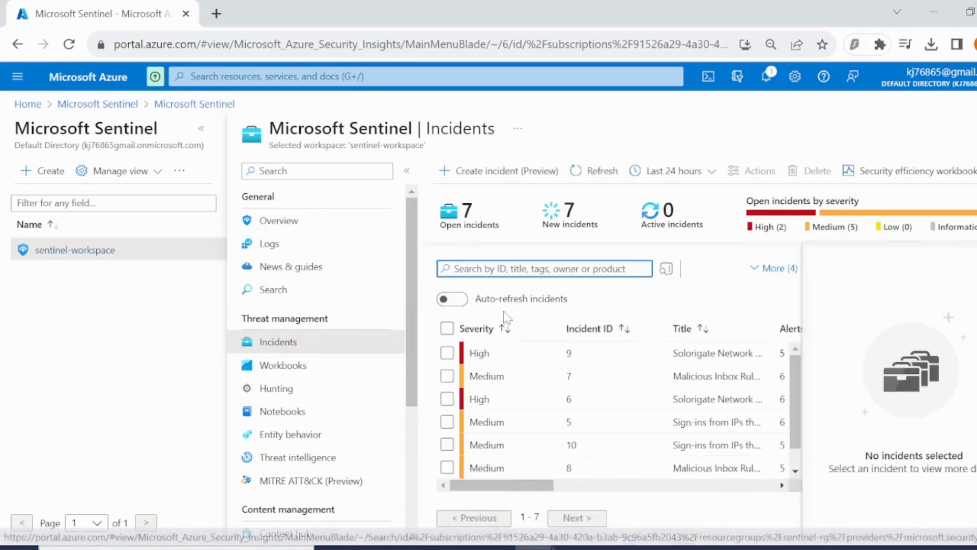
{"action": "left_click", "coordinate": [530, 363]}
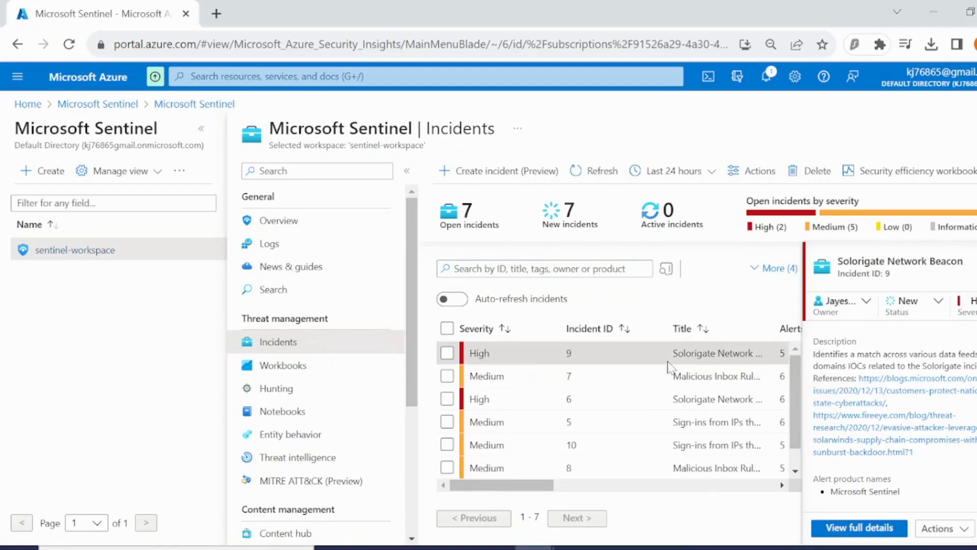
{"action": "left_click", "coordinate": [880, 530]}
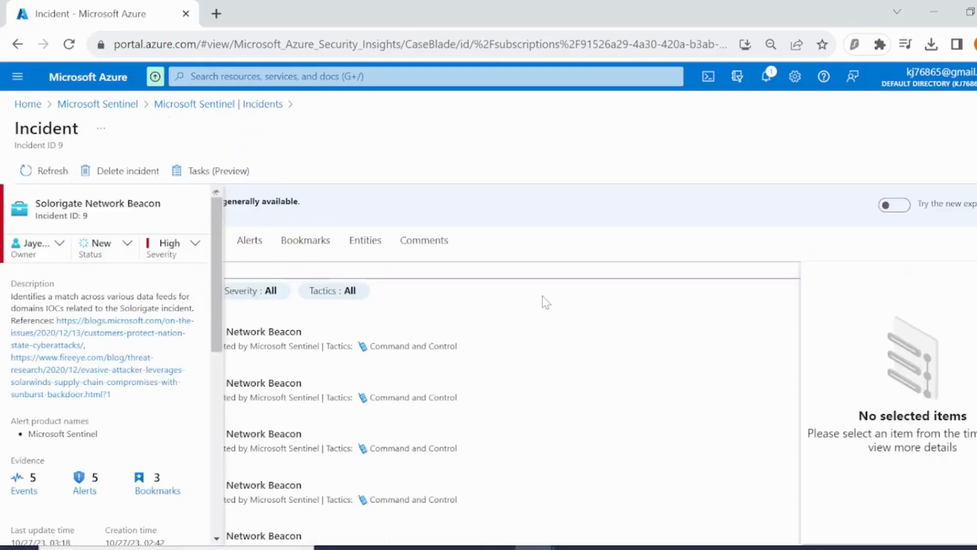
Open incident 9's entities and copy the IP address 17.81.146.1.
{"action": "scroll", "coordinate": [538, 396], "scroll_direction": "down", "scroll_amount": 3}
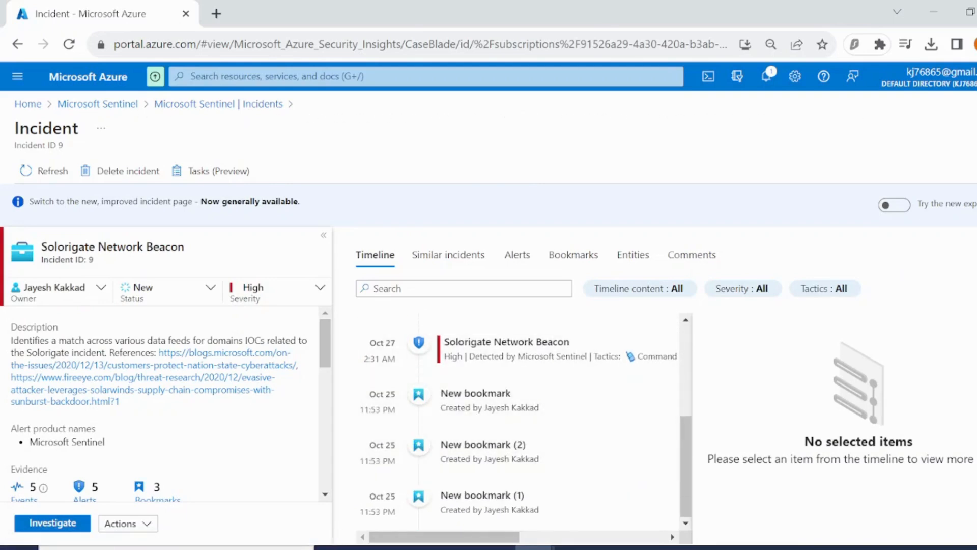
{"action": "left_click", "coordinate": [633, 254]}
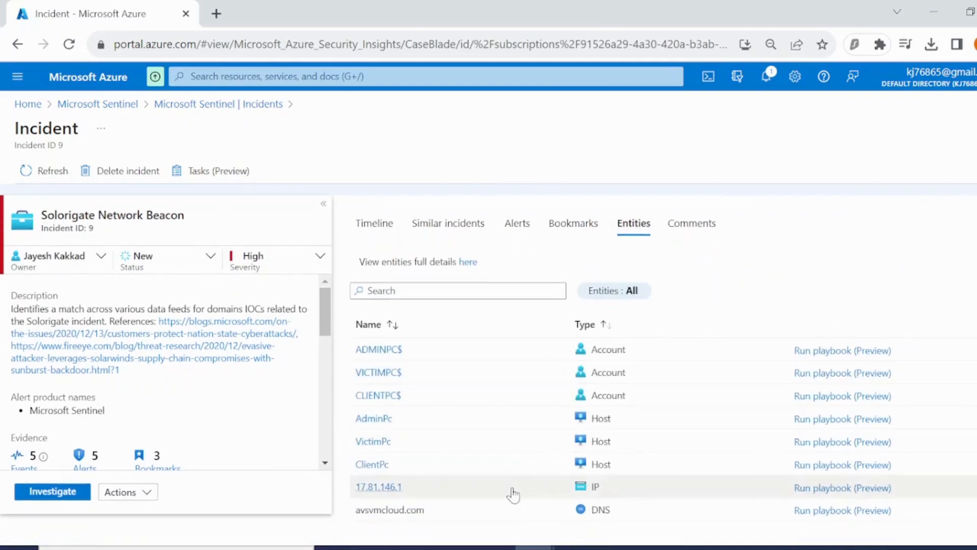
{"action": "left_click_drag", "start_coordinate": [405, 488], "coordinate": [358, 486]}
{"action": "key", "text": "ctrl+c"}
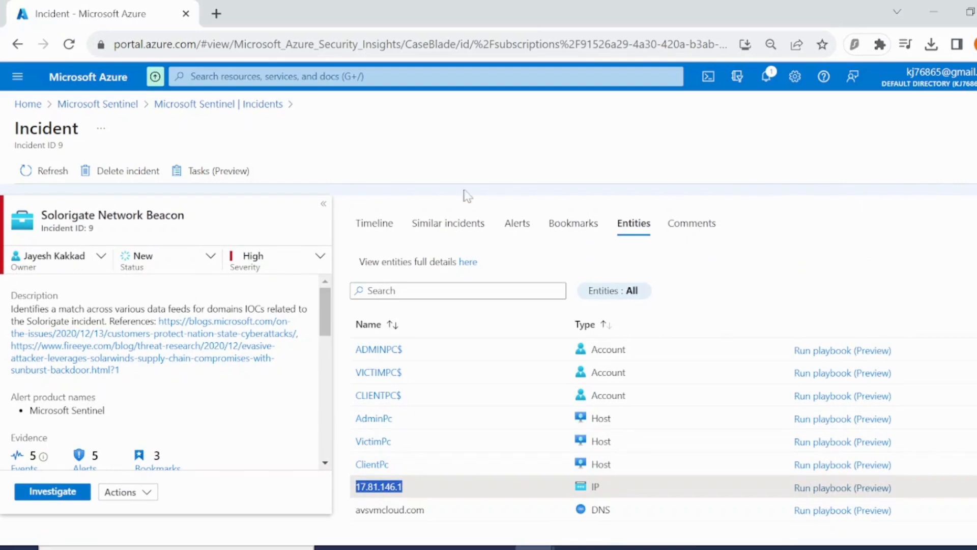
Create a new threat intelligence indicator of type ipv4-addr and paste 17.81.146.1 as its IPv4 address.
{"action": "left_click", "coordinate": [219, 105]}
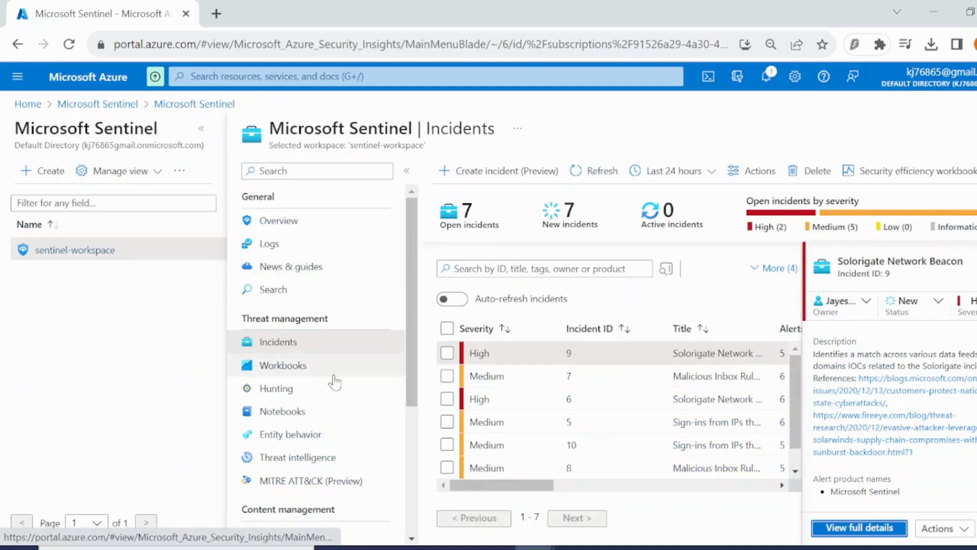
{"action": "left_click", "coordinate": [312, 458]}
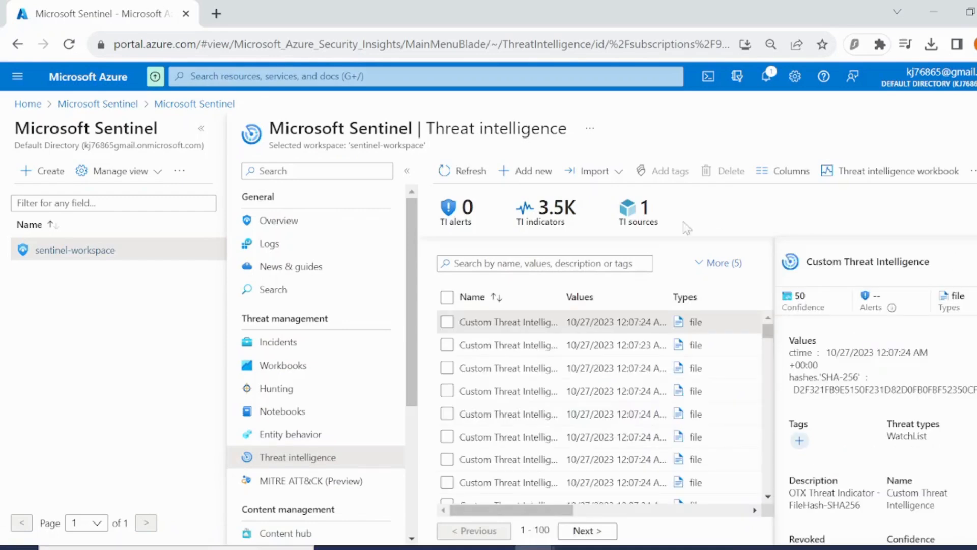
{"action": "left_click", "coordinate": [518, 173]}
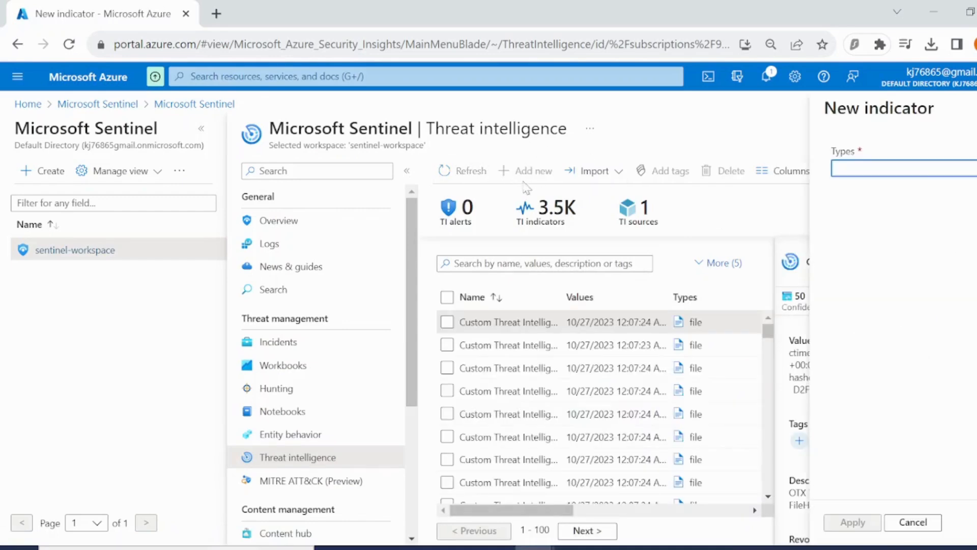
{"action": "left_click", "coordinate": [921, 174]}
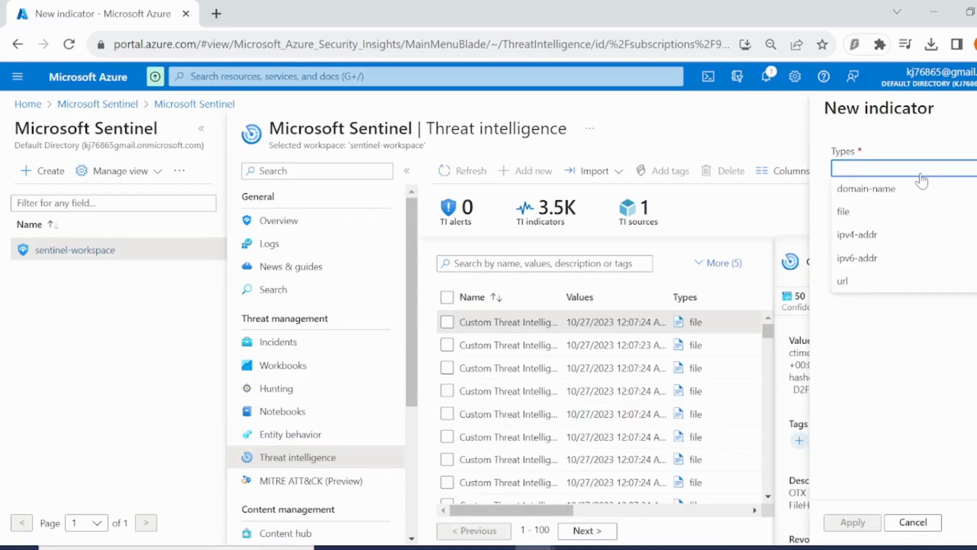
{"action": "left_click", "coordinate": [858, 238]}
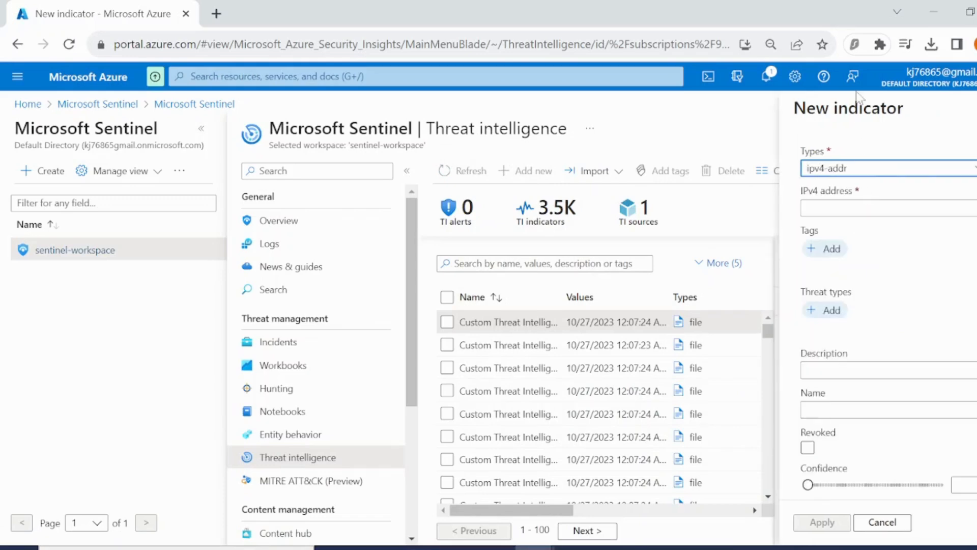
{"action": "key", "text": "Tab"}
{"action": "key", "text": "ctrl+v"}
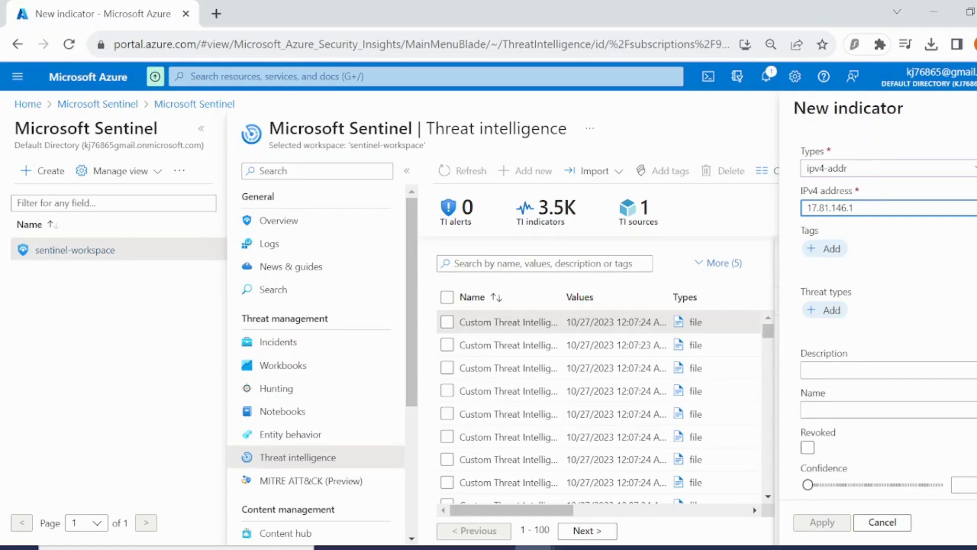
Add the threat type malicious-activity to the indicator.
{"action": "left_click", "coordinate": [827, 310]}
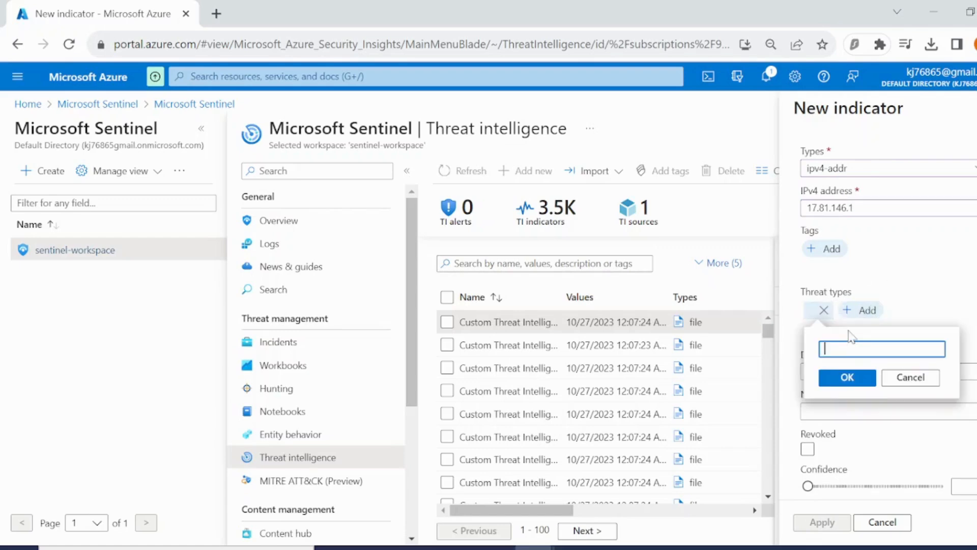
{"action": "type", "text": "malicious"}
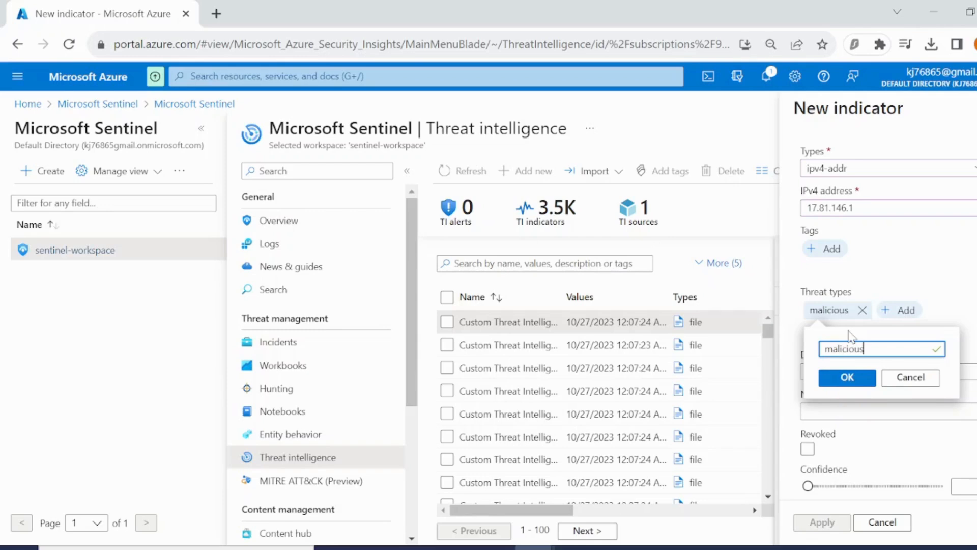
{"action": "type", "text": "-activity"}
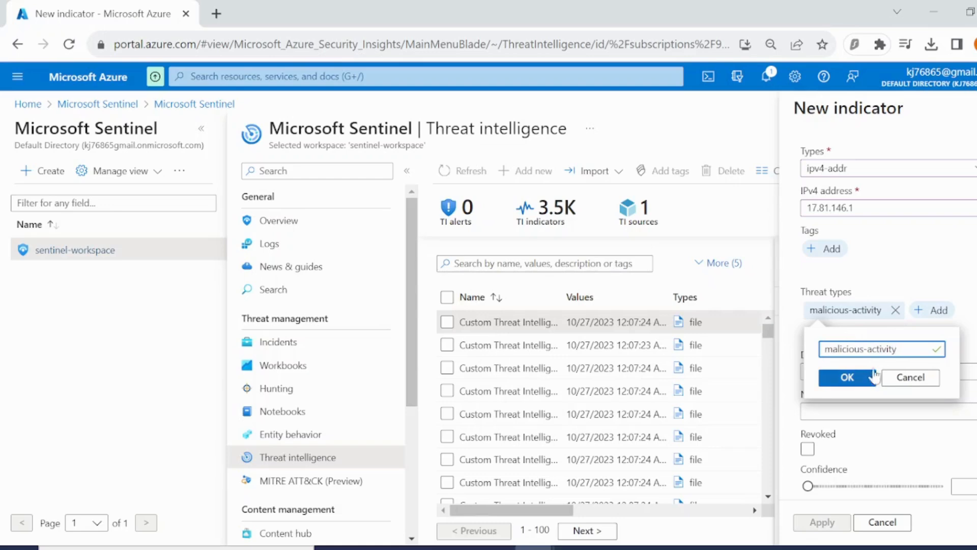
{"action": "left_click", "coordinate": [848, 377]}
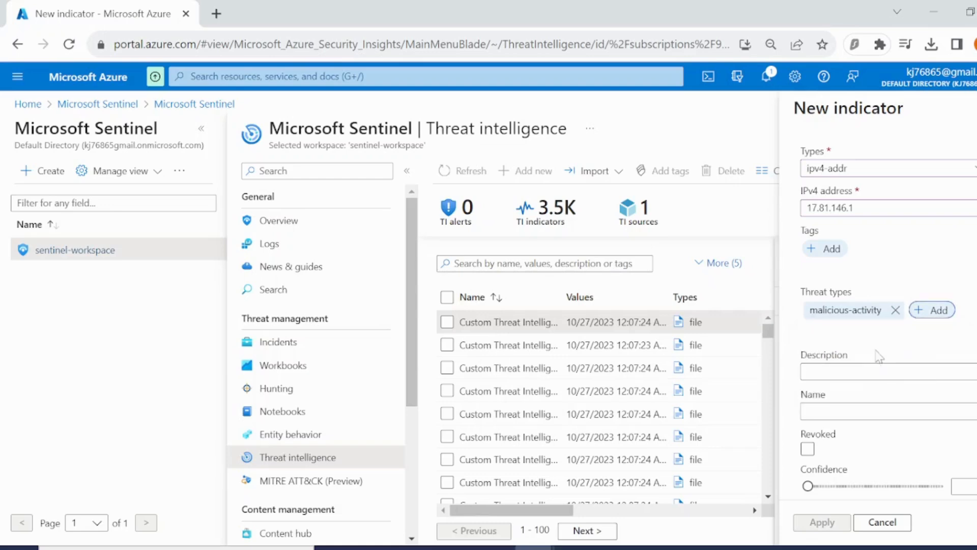
Enter the indicator description "Associated with solorigate campaign".
{"action": "left_click", "coordinate": [816, 370]}
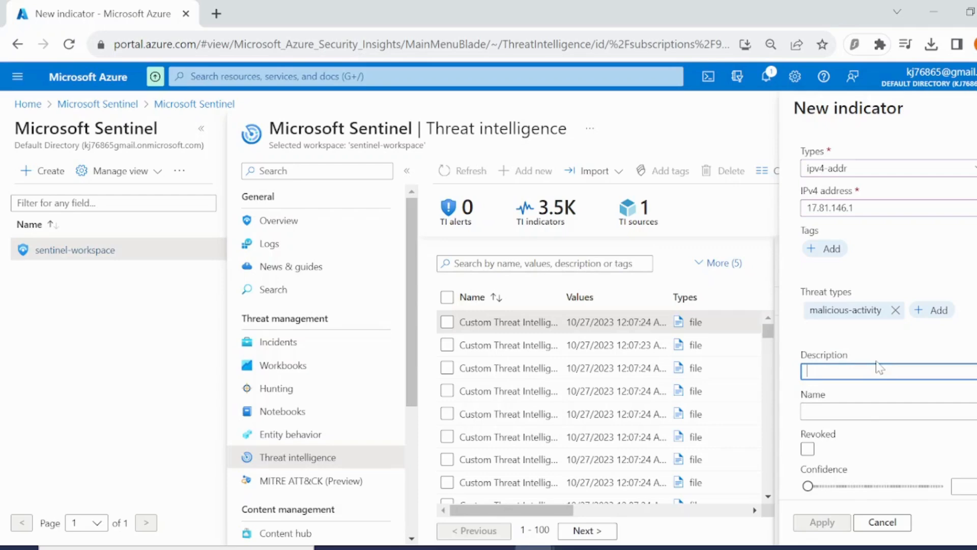
{"action": "type", "text": "Associated with solorigate campa"}
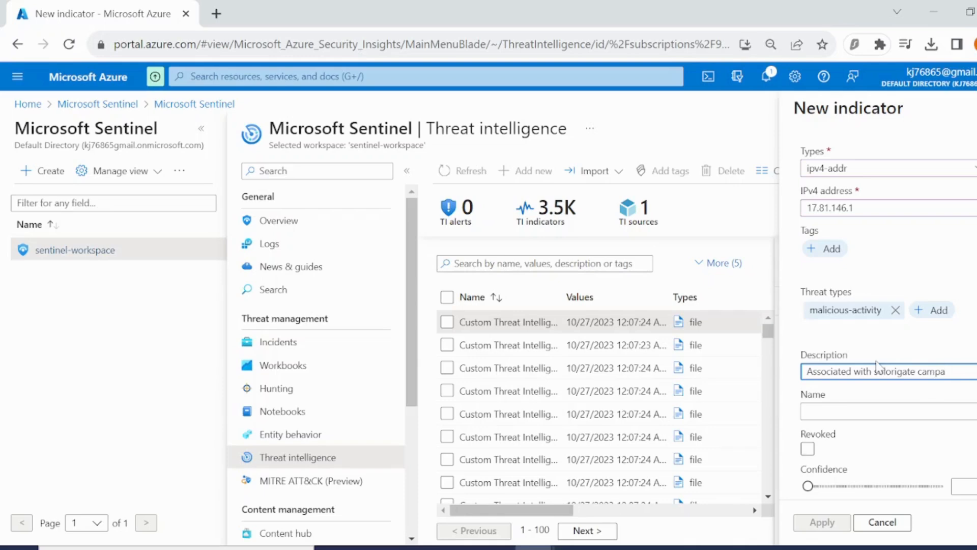
{"action": "type", "text": "ign"}
Name the indicator "mal_ip: 17.81.146.1" using the copied IP address.
{"action": "left_click", "coordinate": [888, 410]}
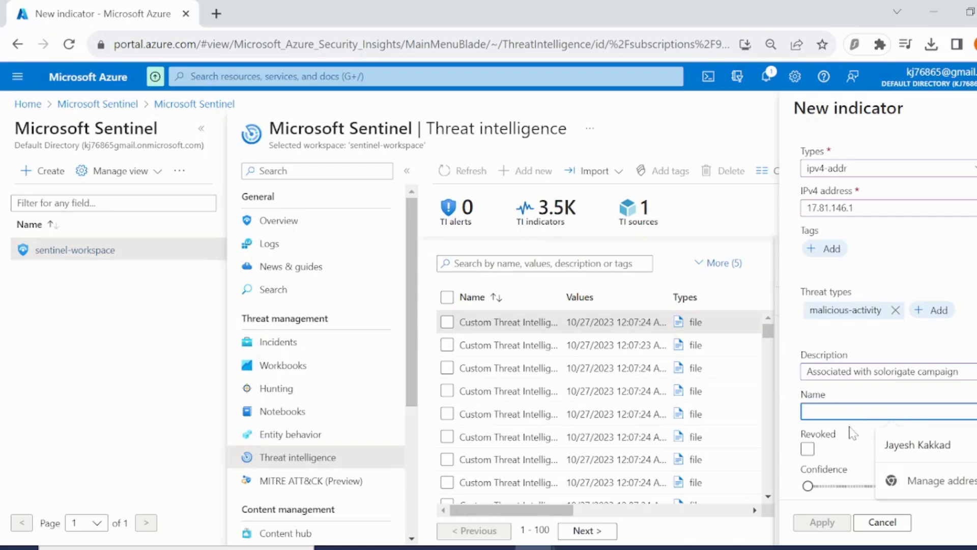
{"action": "type", "text": "mak"}
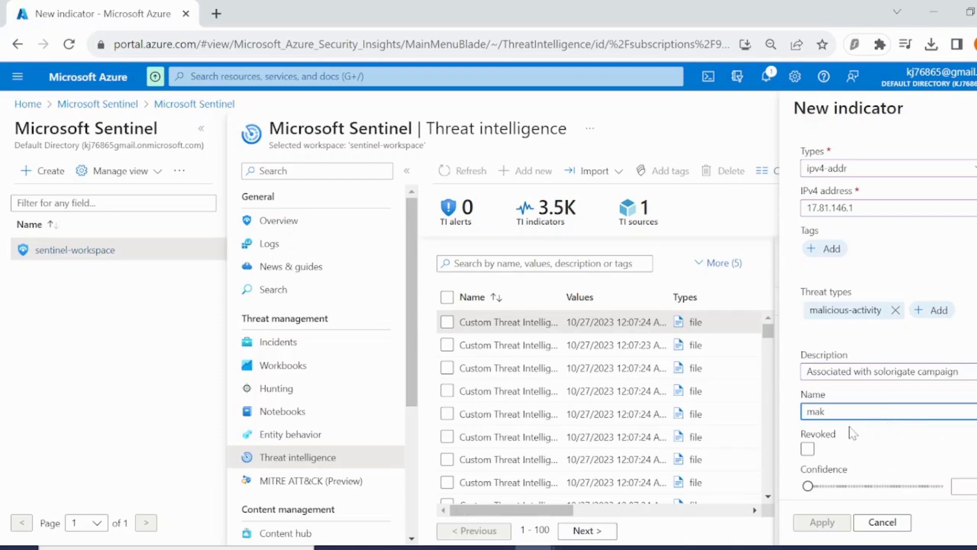
{"action": "key", "text": "BackSpace"}
{"action": "type", "text": "l_ip:"}
{"action": "key", "text": "ctrl+v"}
Set the indicator's confidence to 90.
{"action": "scroll", "coordinate": [854, 433], "scroll_direction": "down", "scroll_amount": 3}
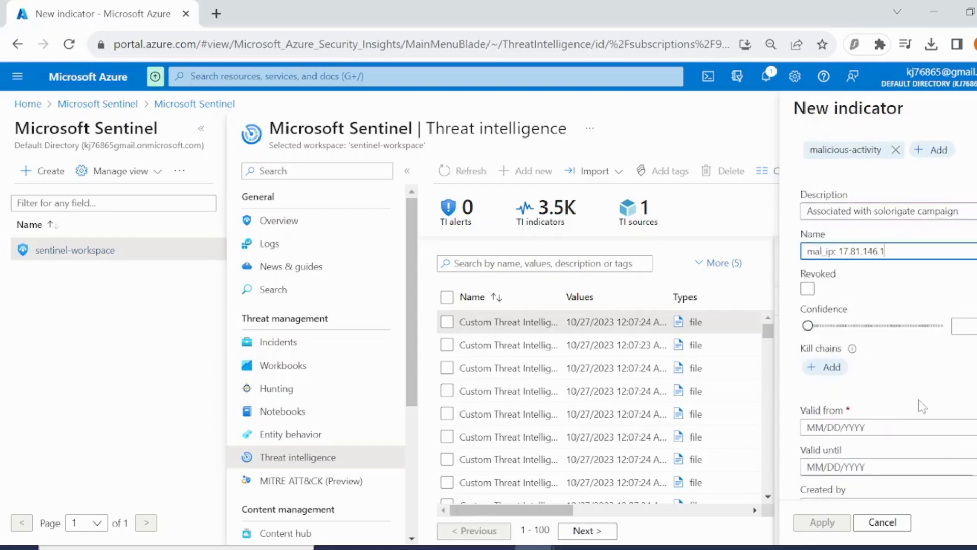
{"action": "left_click_drag", "start_coordinate": [859, 332], "coordinate": [931, 340]}
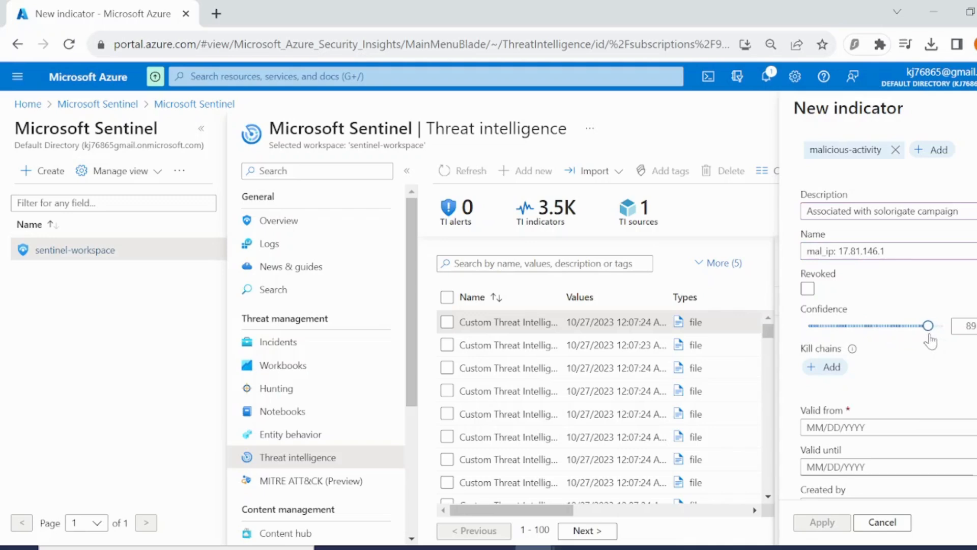
{"action": "key", "text": "Left"}
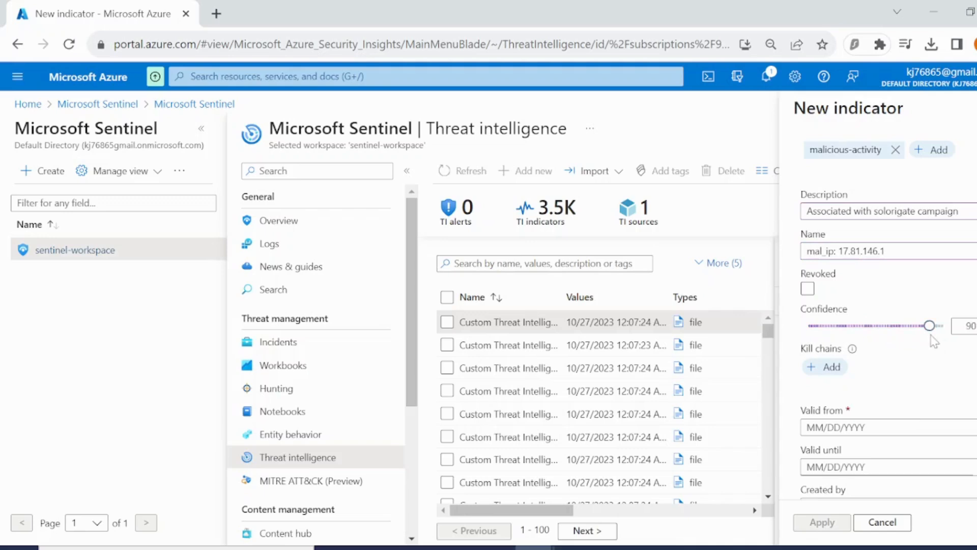
{"action": "scroll", "coordinate": [906, 360], "scroll_direction": "down", "scroll_amount": 1}
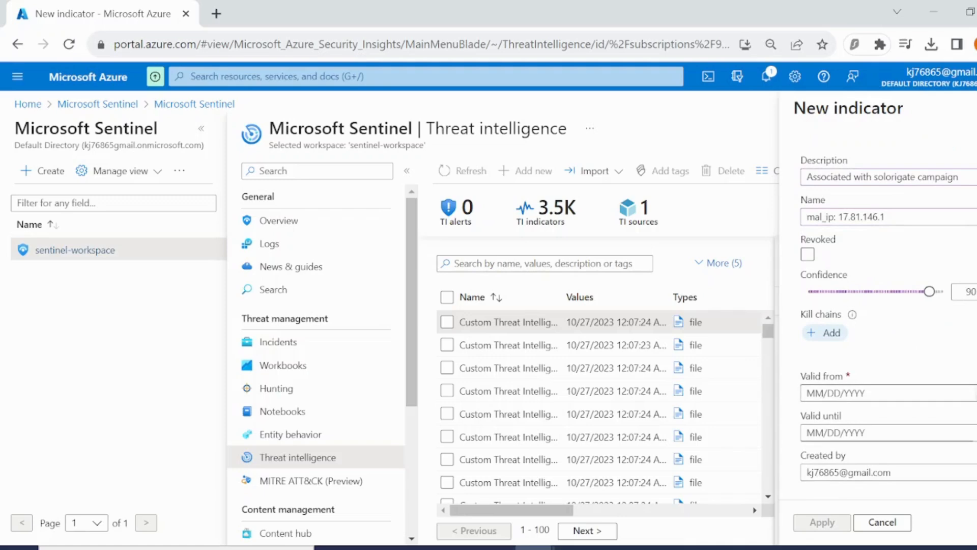
Set the indicator valid from 10/27/2023 until 01/27/2024 and apply the new indicator.
{"action": "left_click", "coordinate": [957, 394]}
{"action": "left_click", "coordinate": [952, 348]}
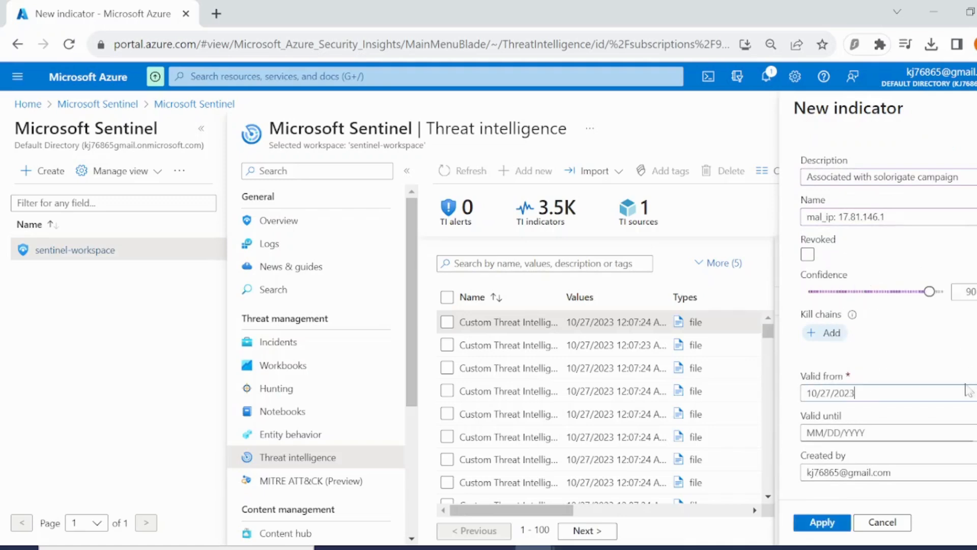
{"action": "left_click", "coordinate": [947, 433]}
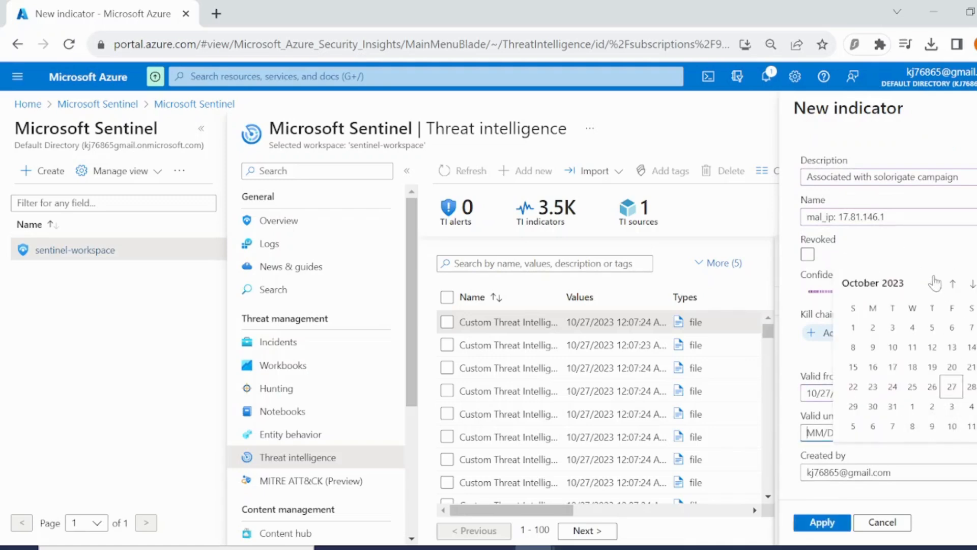
{"action": "left_click", "coordinate": [972, 285]}
{"action": "left_click", "coordinate": [972, 285]}
{"action": "left_click", "coordinate": [972, 285]}
{"action": "left_click", "coordinate": [969, 386]}
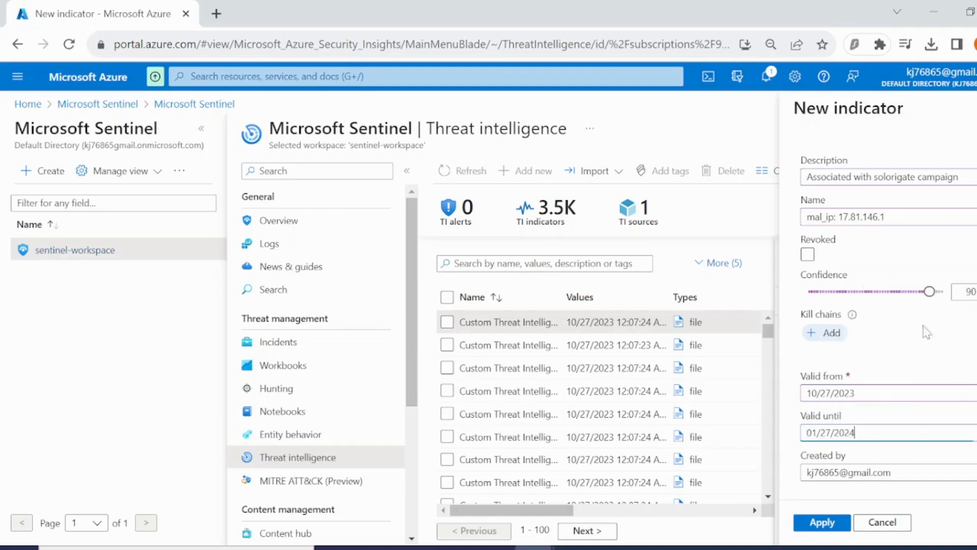
{"action": "left_click", "coordinate": [844, 525]}
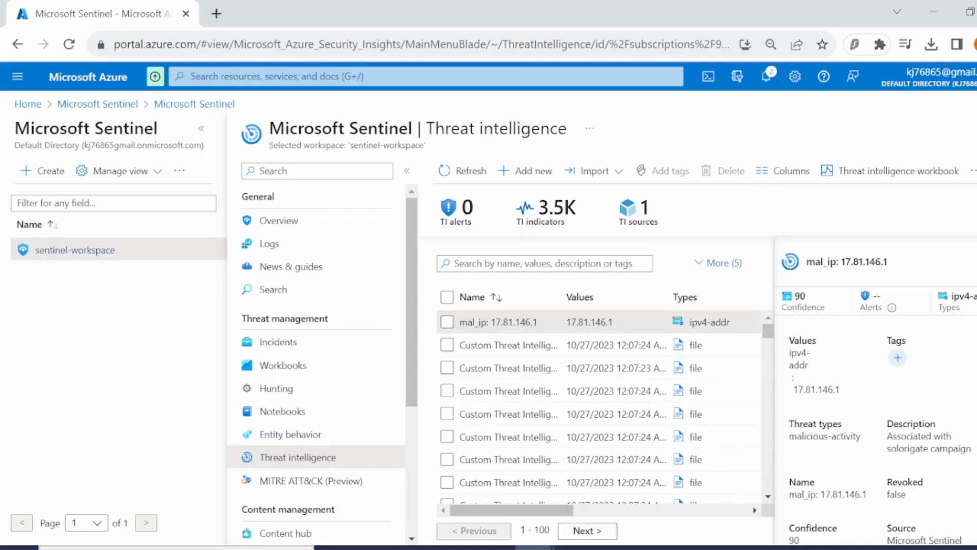
Return to the incidents list and open incident 9's full details page.
{"action": "left_click", "coordinate": [575, 548]}
{"action": "left_click", "coordinate": [298, 341]}
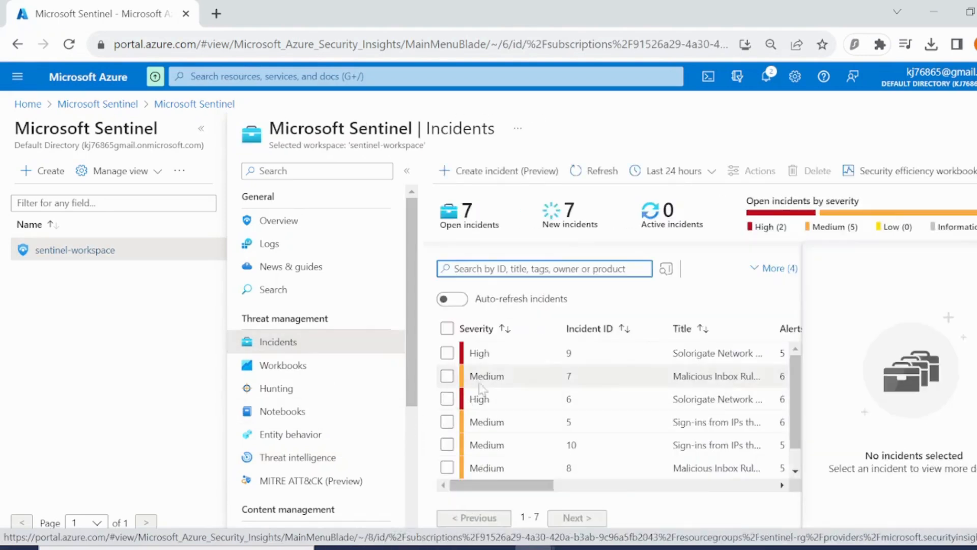
{"action": "left_click", "coordinate": [518, 356]}
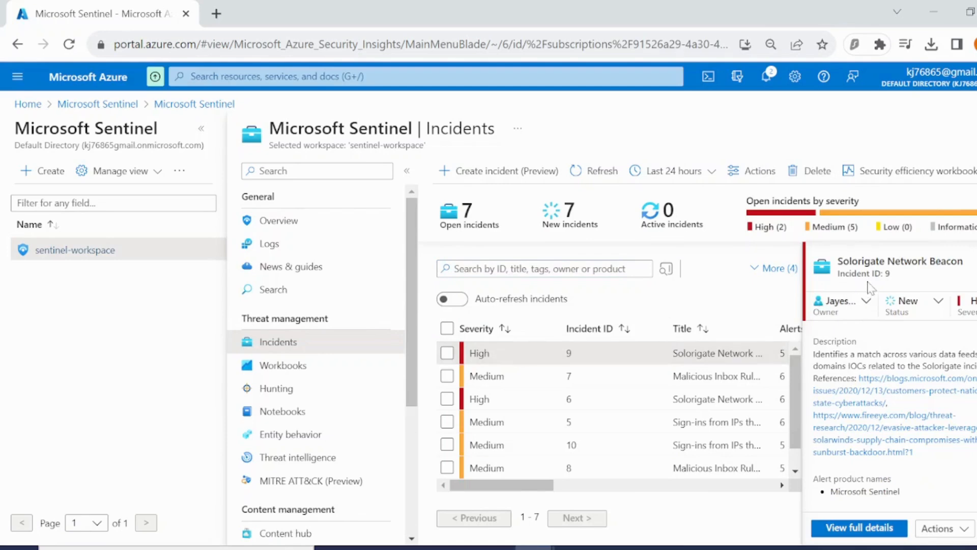
{"action": "left_click", "coordinate": [887, 532]}
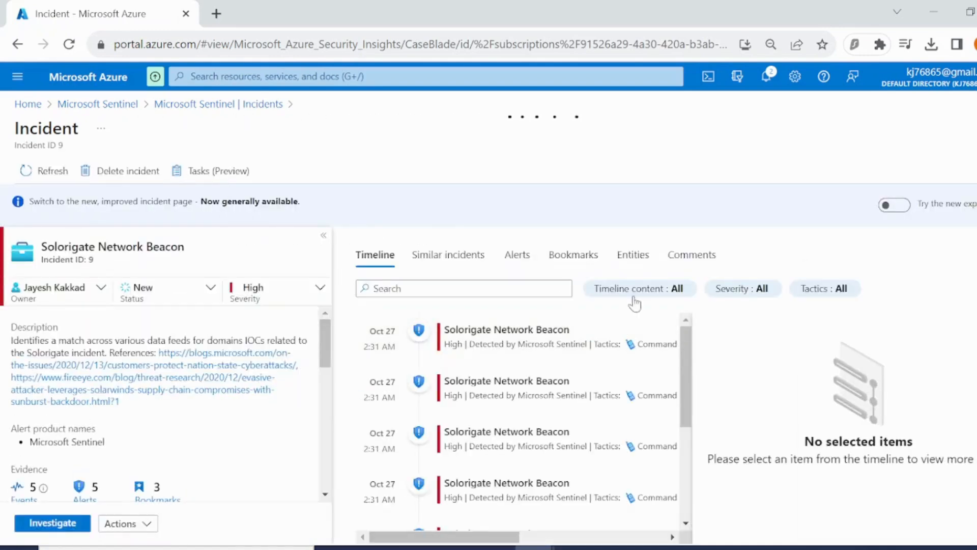
Write a comment on incident 9 starting with "following steps were performed:" and a new line.
{"action": "left_click", "coordinate": [712, 255]}
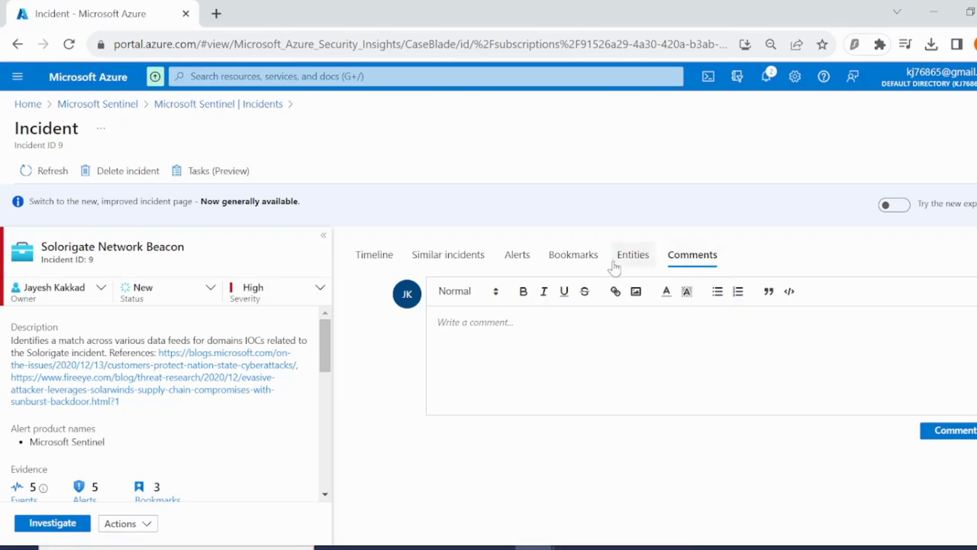
{"action": "left_click", "coordinate": [439, 323]}
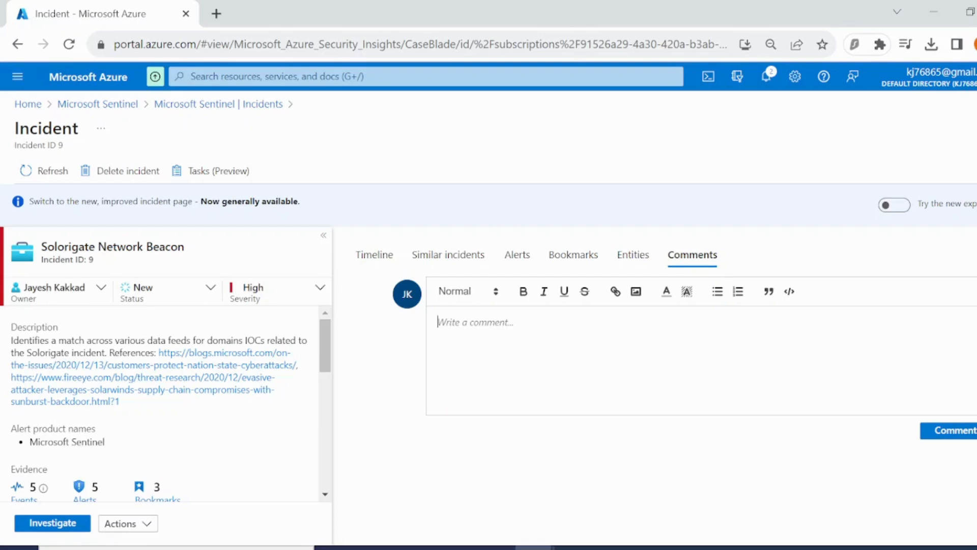
{"action": "type", "text": "following steps were performed:"}
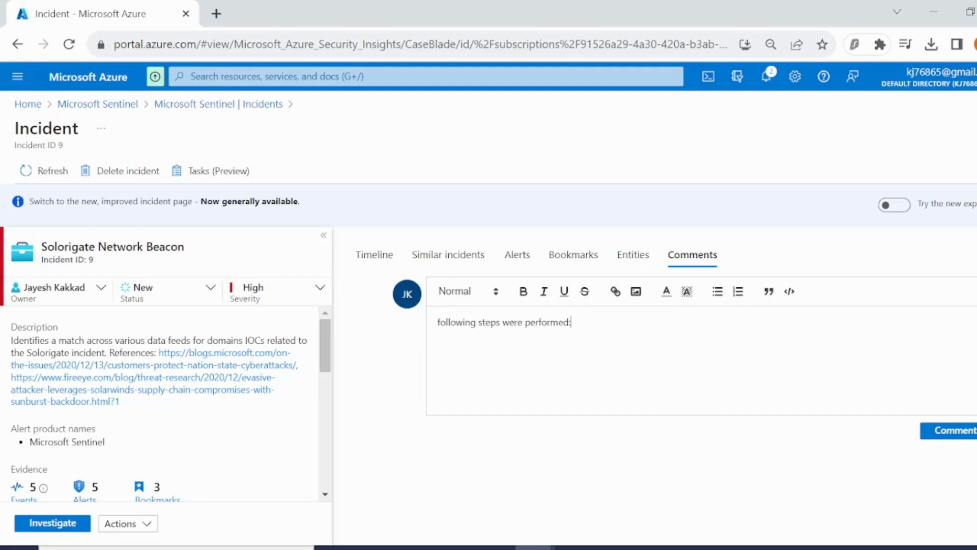
{"action": "key", "text": "Return"}
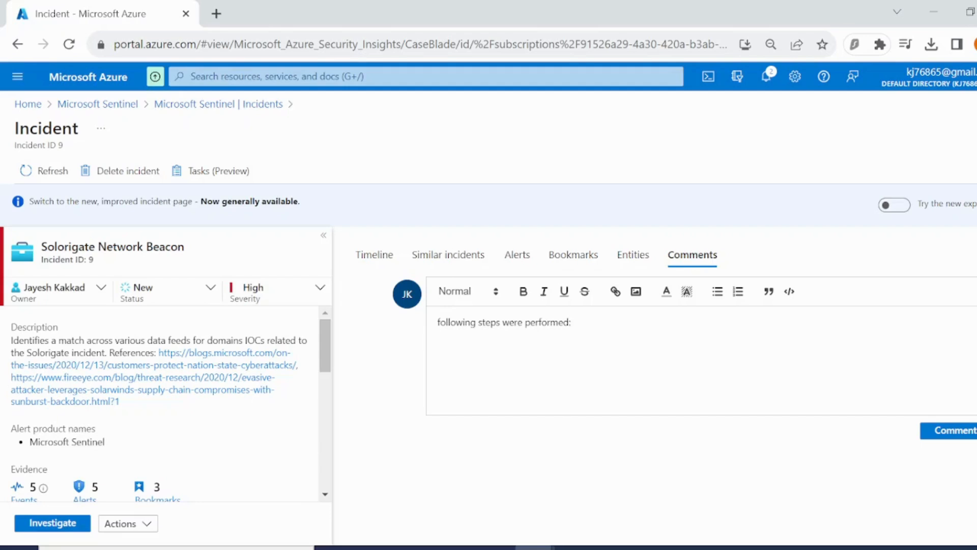